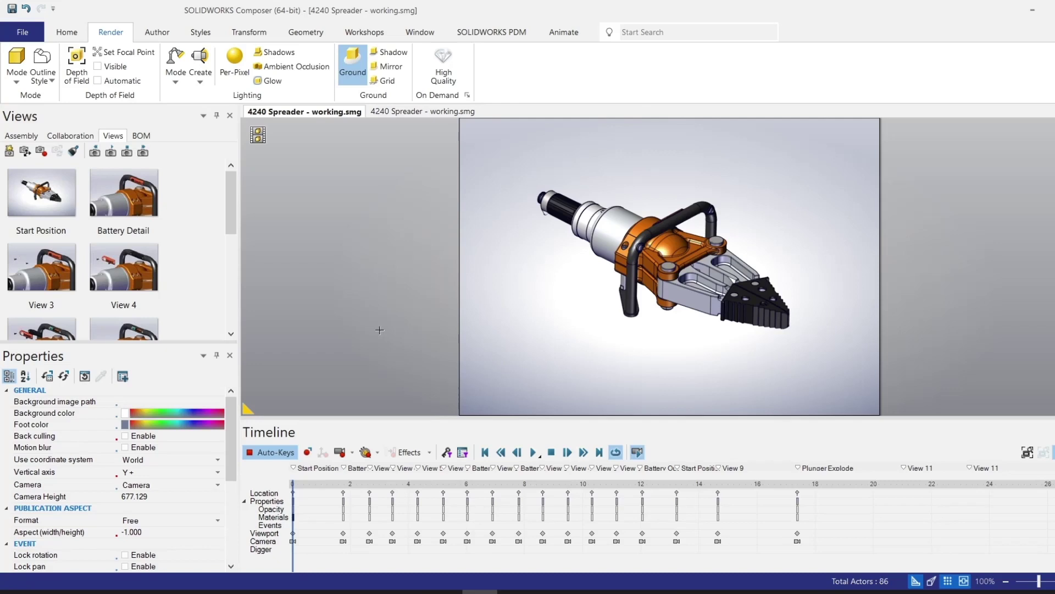
Play the spreader animation and pause it at the exploded plunger near 18 s
left_click(533, 452)
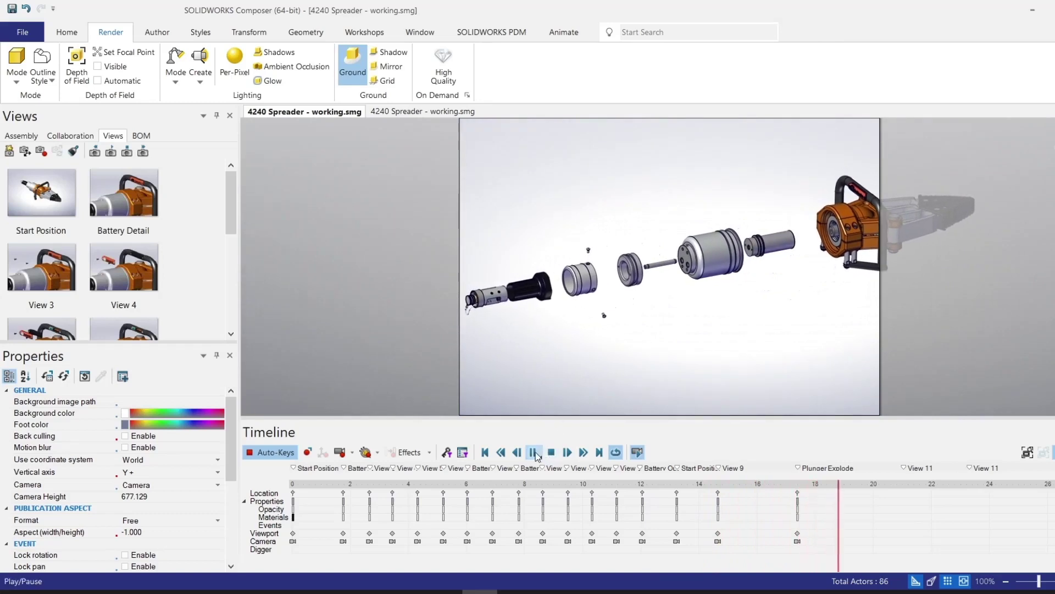
left_click(536, 454)
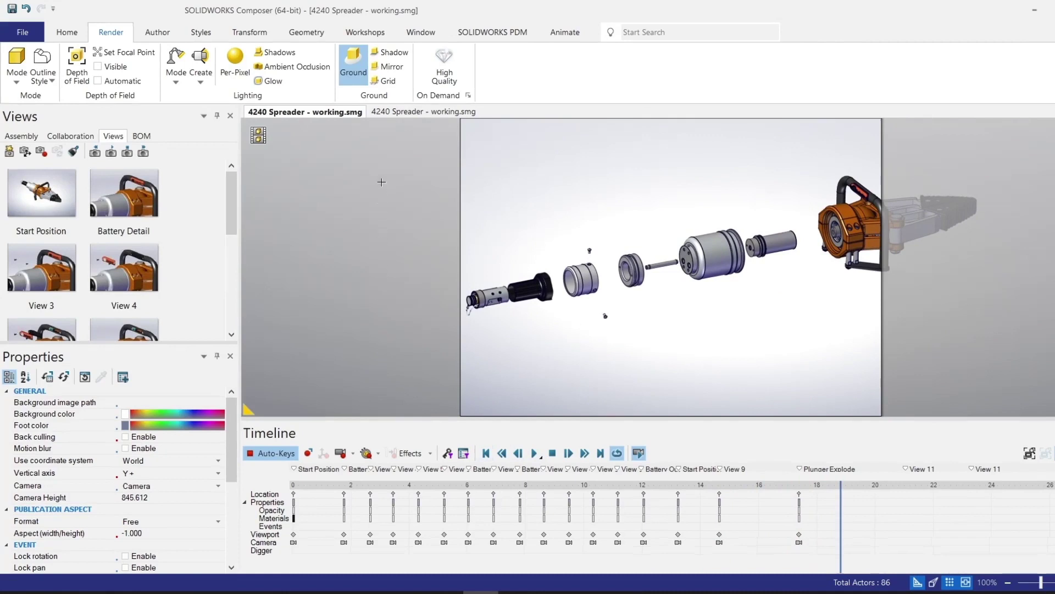
In the second spreader document, capture the assembled overall view as 'Start Position'
left_click(390, 112)
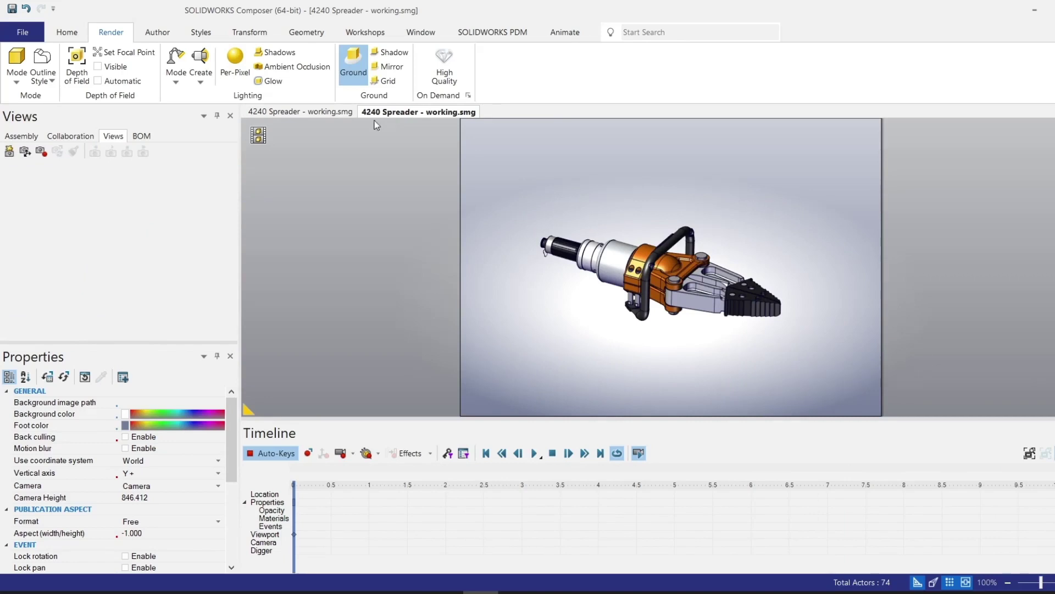
left_click(9, 151)
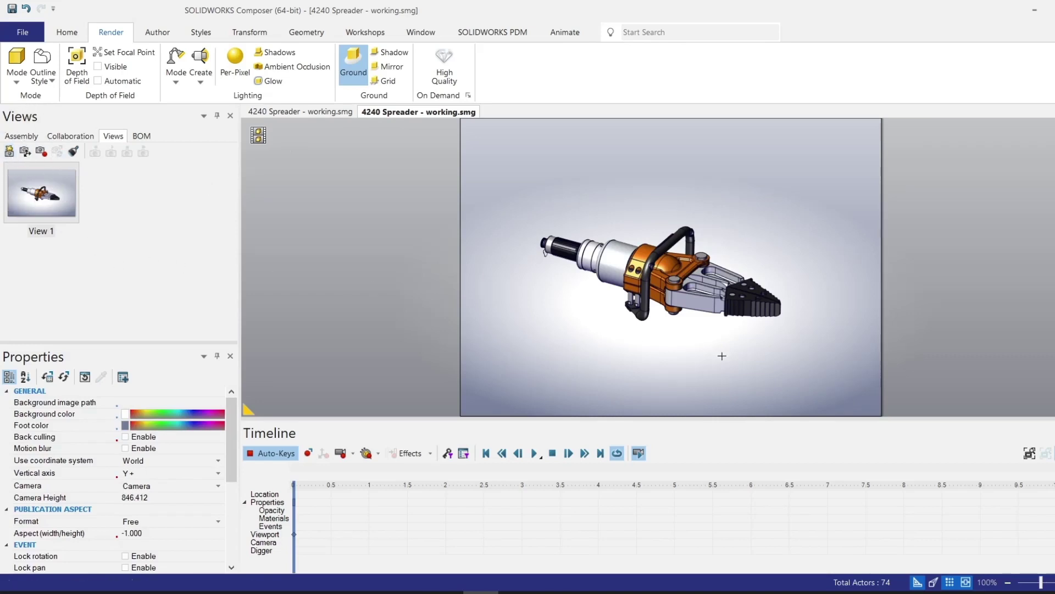
right_click(44, 212)
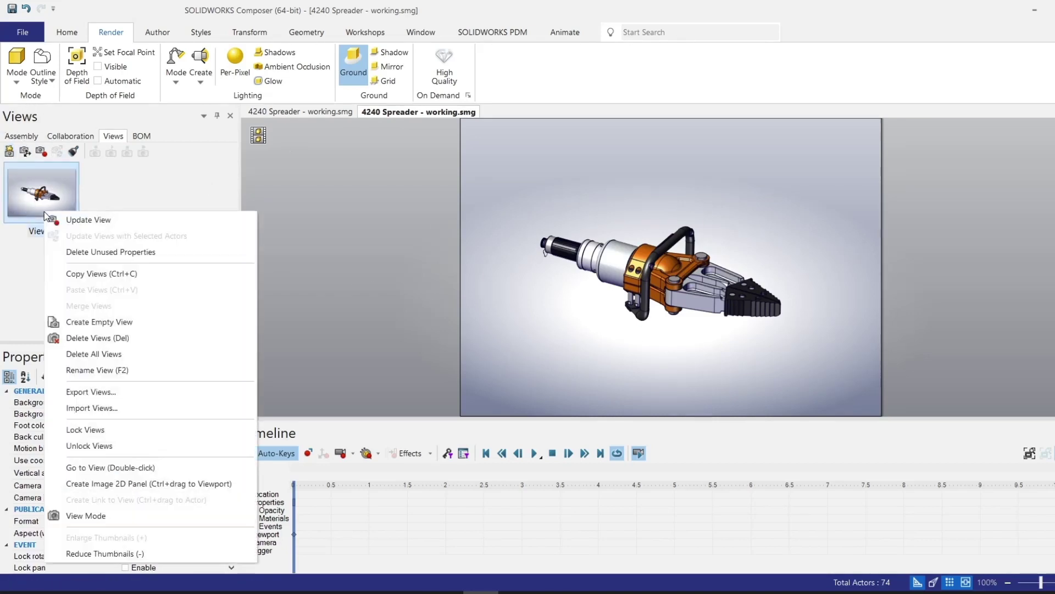
left_click(97, 370)
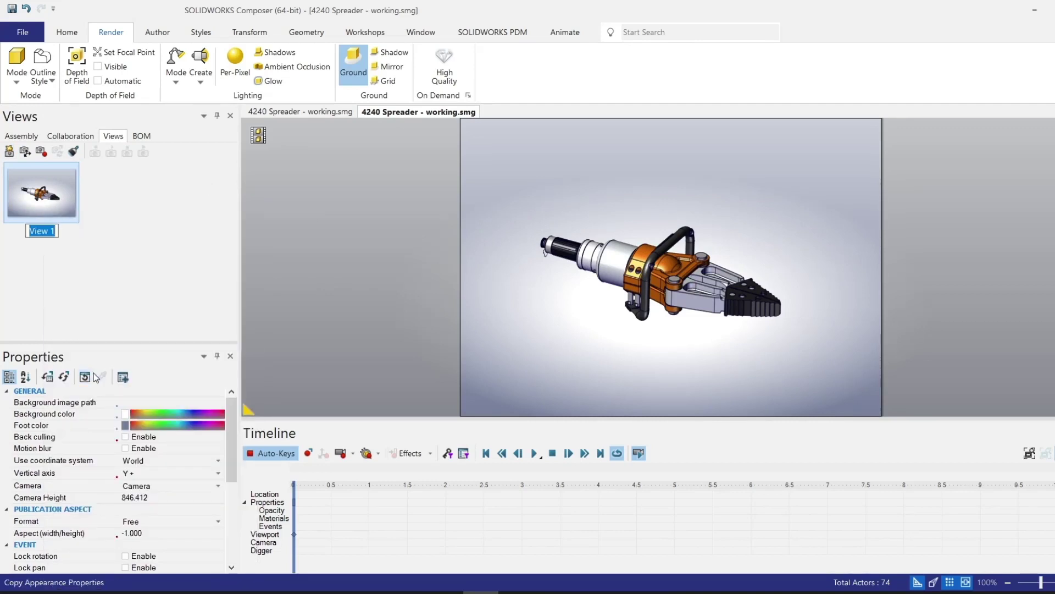
type("Start")
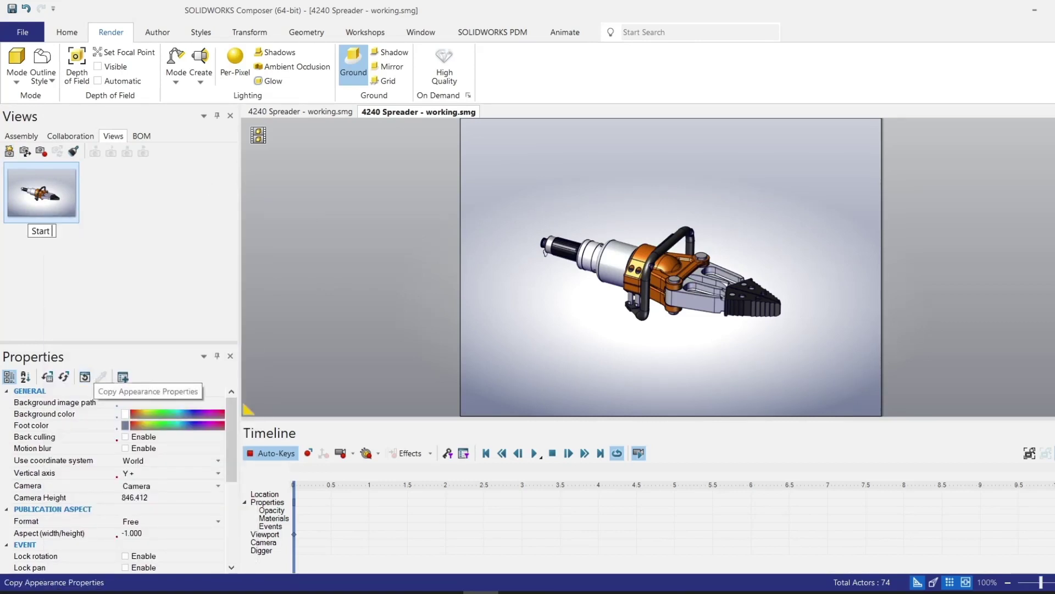
type(" Position")
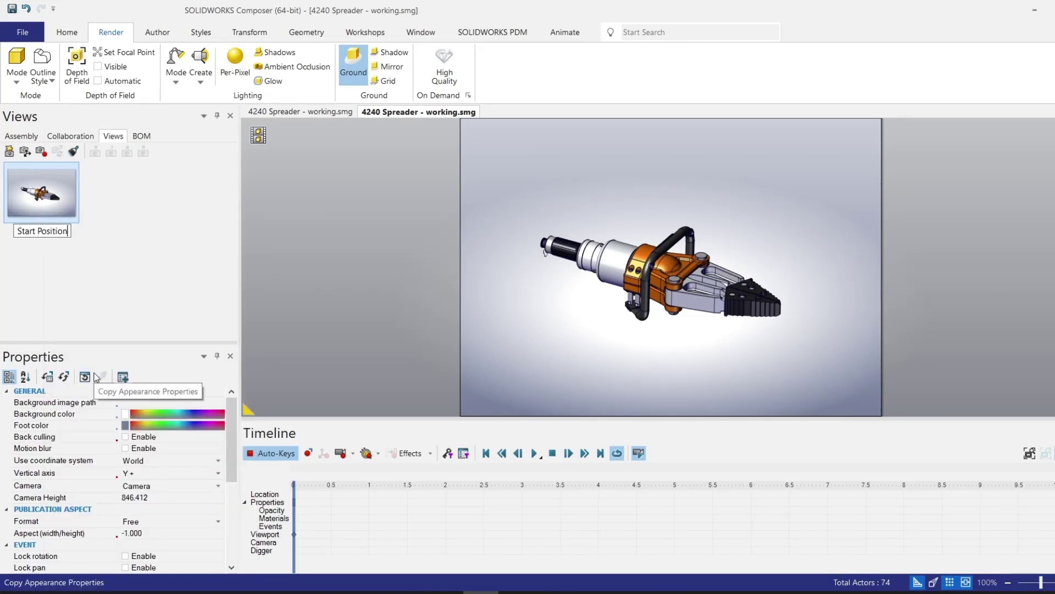
left_click(136, 245)
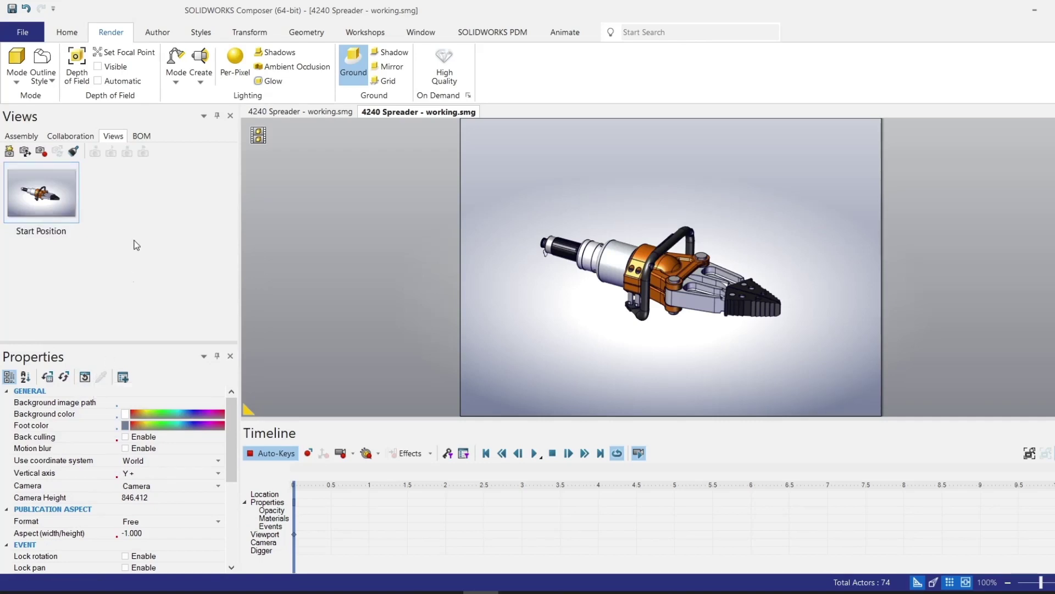
Rotate and zoom in on the handle, then capture the close-up as a new view
left_click_drag(596, 304, 619, 258)
scroll(618, 254, "up", 5)
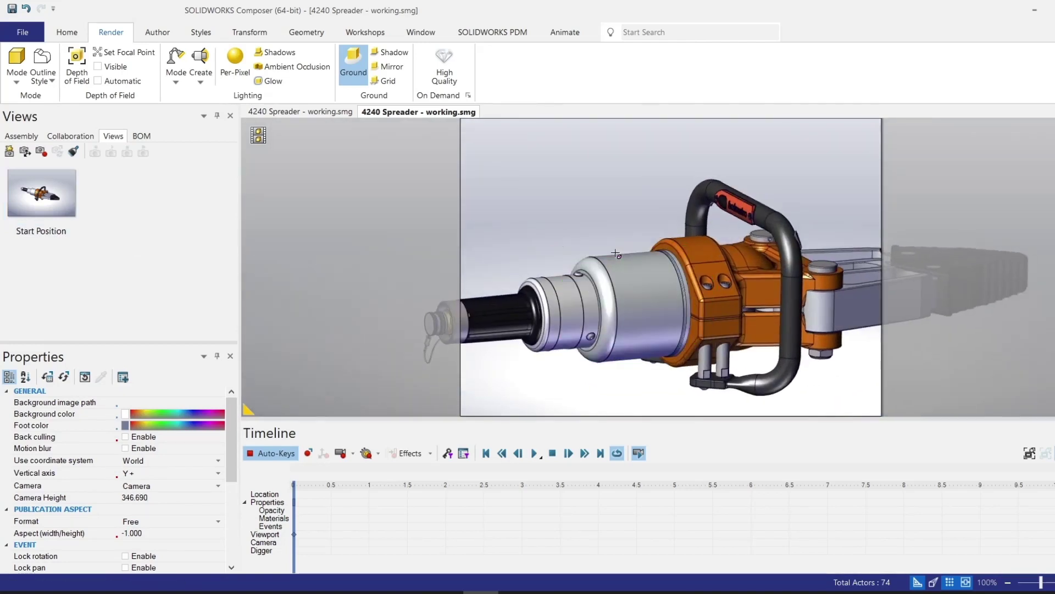
scroll(739, 292, "up", 3)
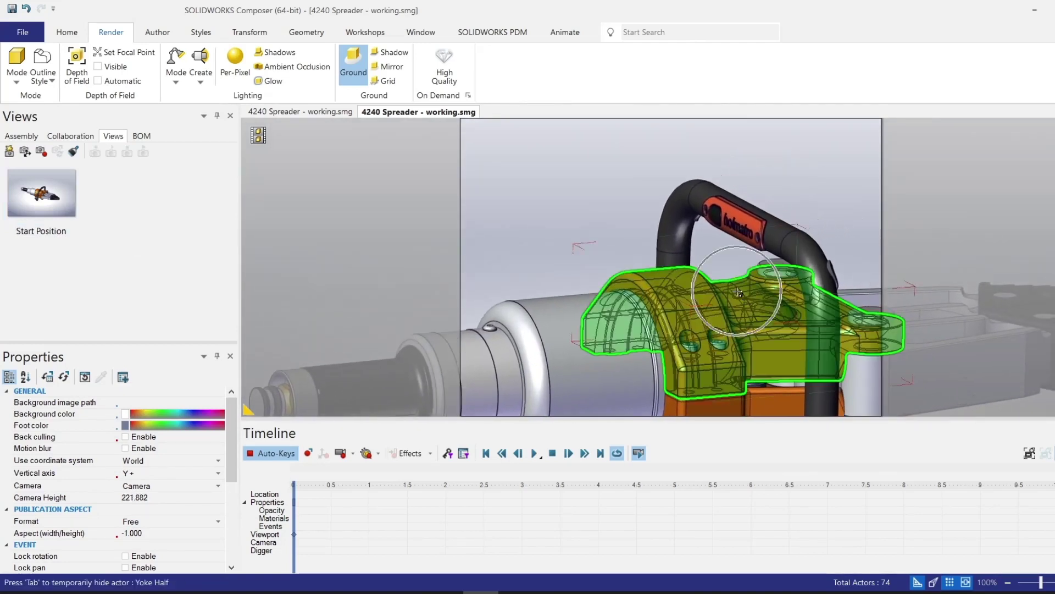
left_click(9, 152)
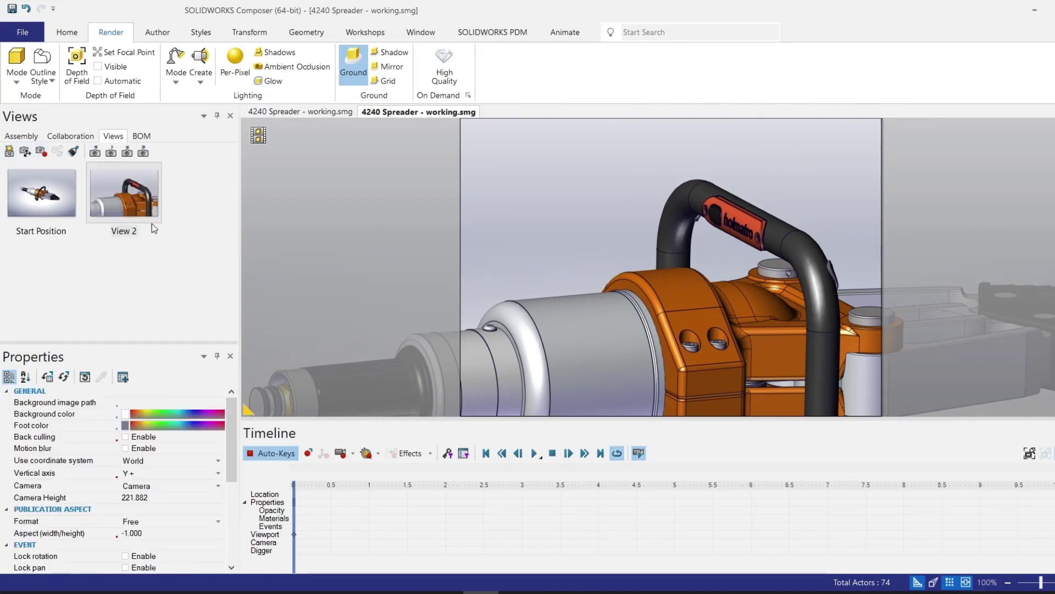
Rename the new view to 'Battery Detail' and select a battery cover screw
right_click(125, 235)
left_click(198, 387)
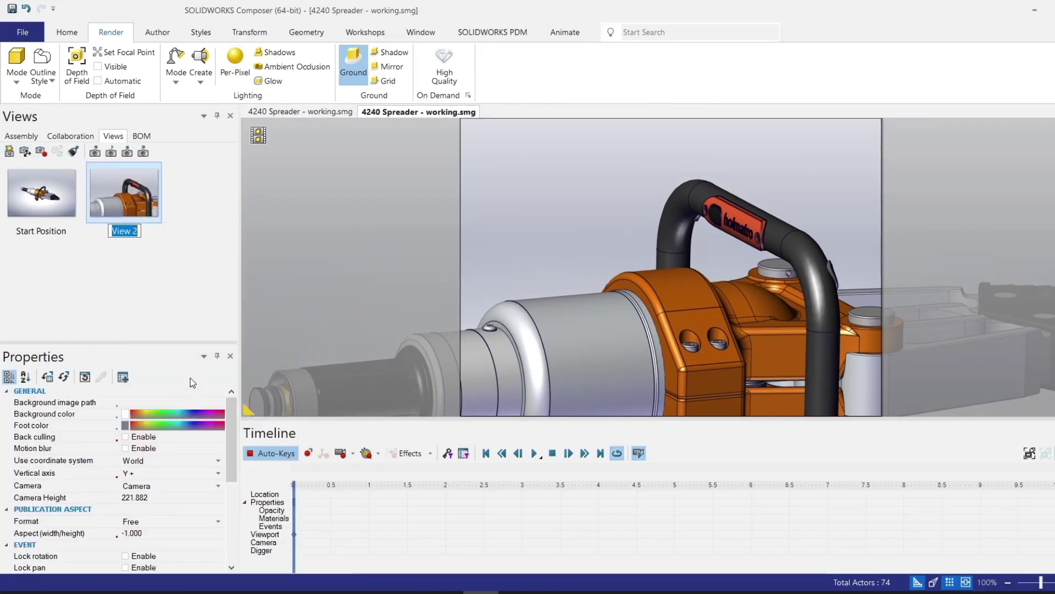
type("Batter ")
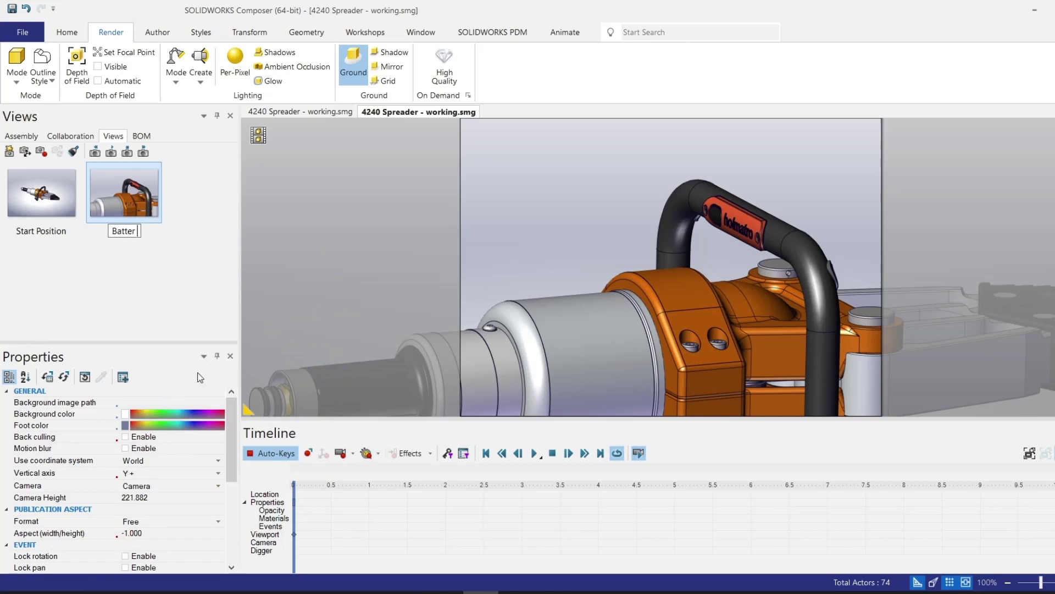
type("Detail")
left_click(122, 231)
type("y")
left_click(183, 286)
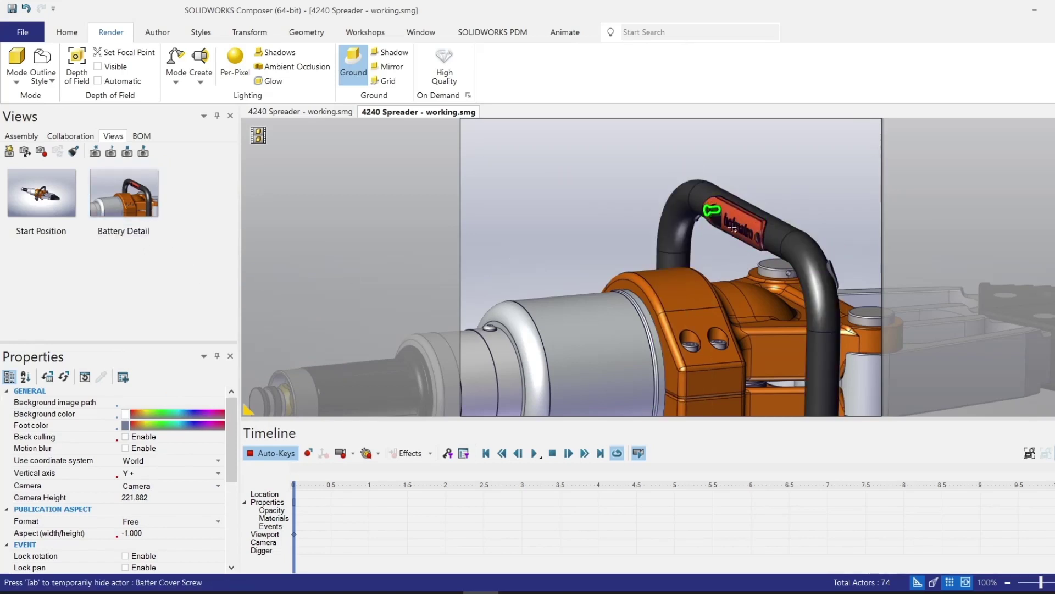
left_click(763, 238)
Translate both cover screws out to the left and save the result as View 3
left_click(745, 234, "ctrl")
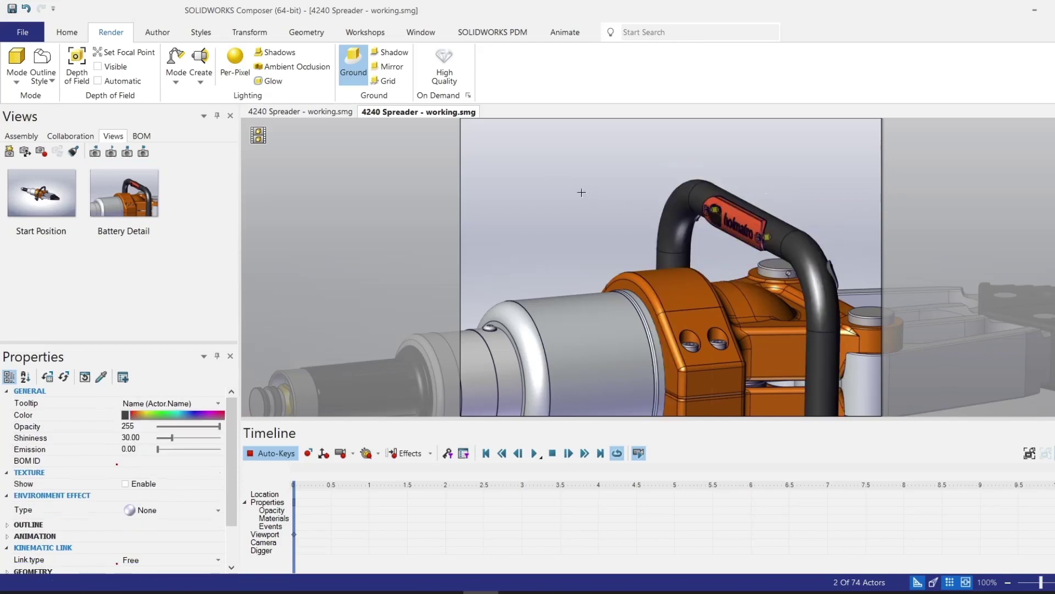
left_click(250, 32)
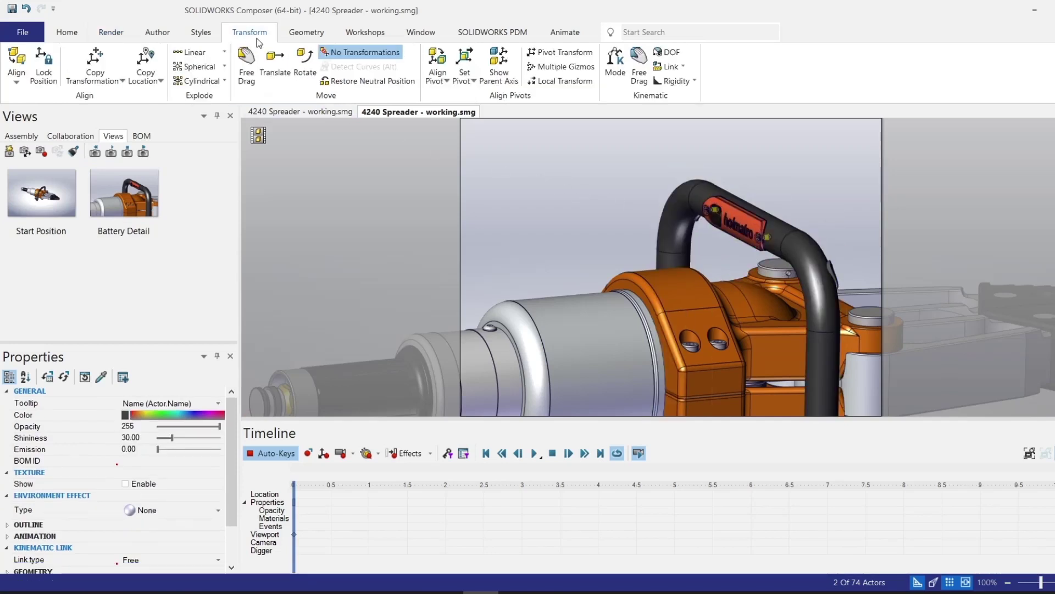
left_click(276, 65)
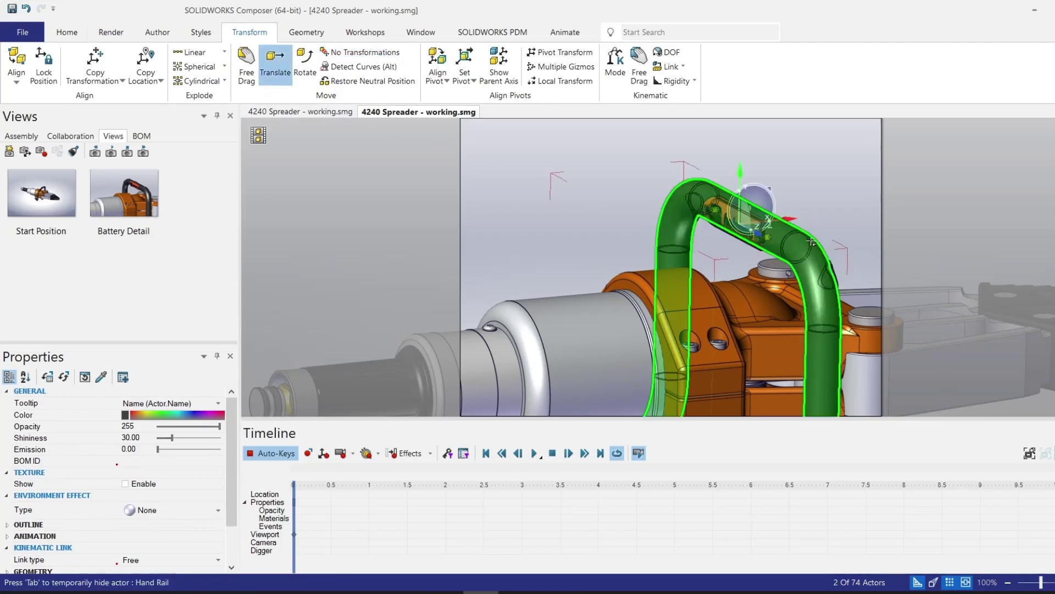
left_click_drag(787, 219, 552, 241)
left_click(503, 163)
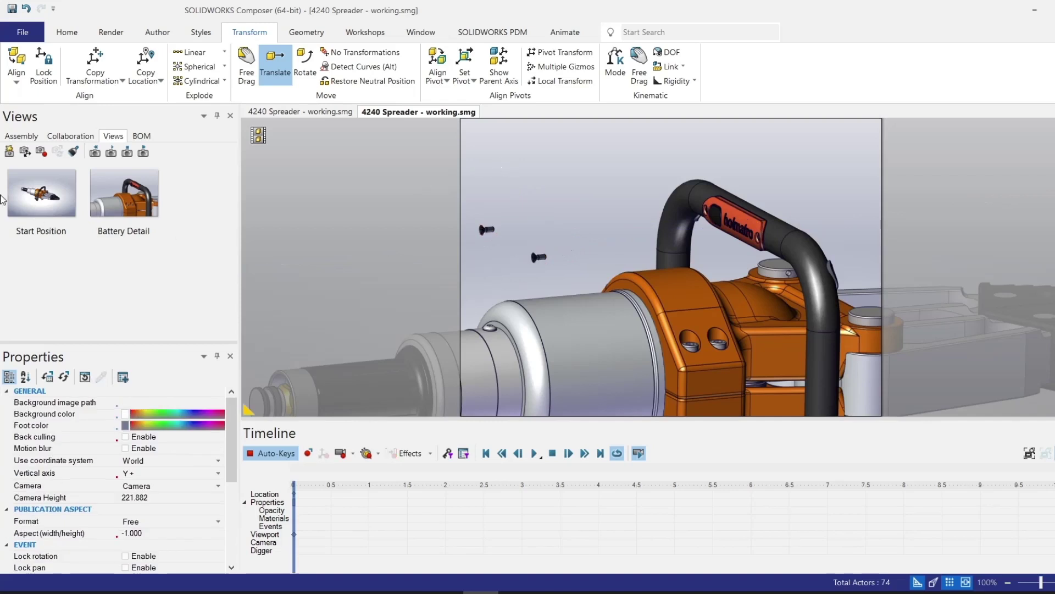
left_click(9, 153)
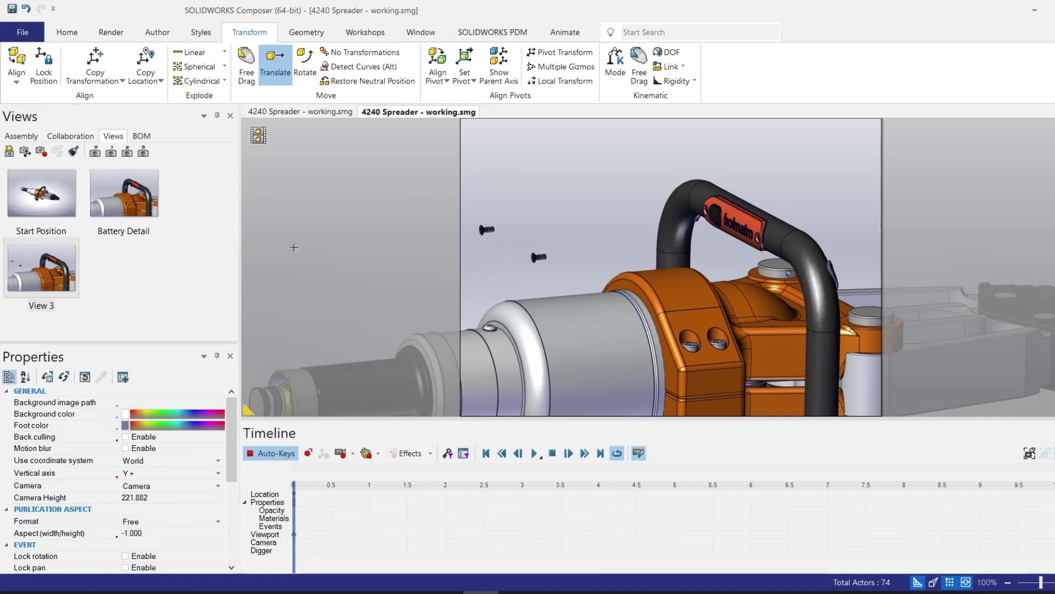
Slide the battery cover off the handle and save View 4
left_click(745, 218)
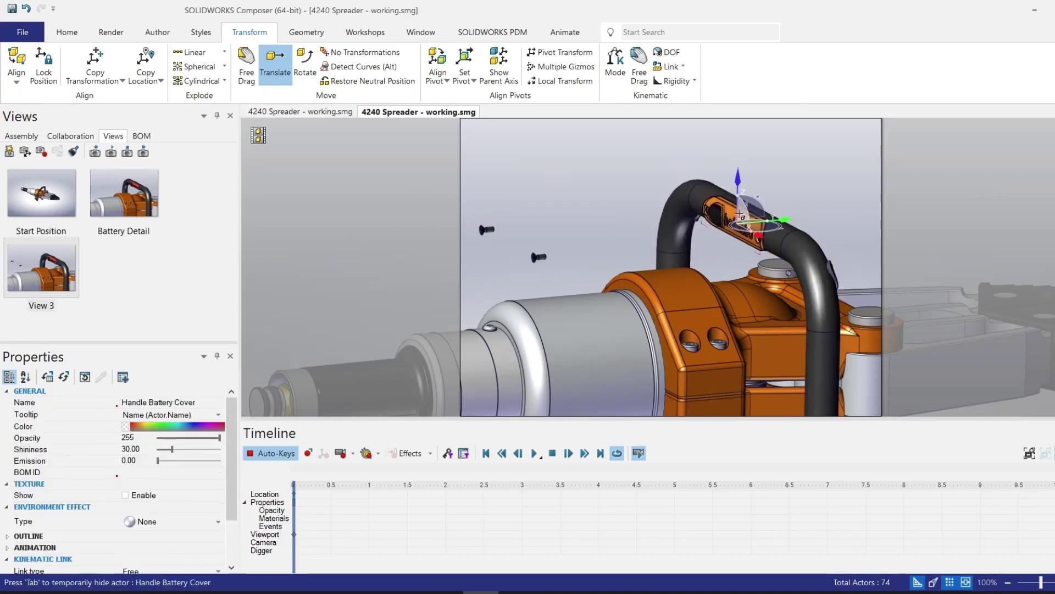
left_click(558, 189)
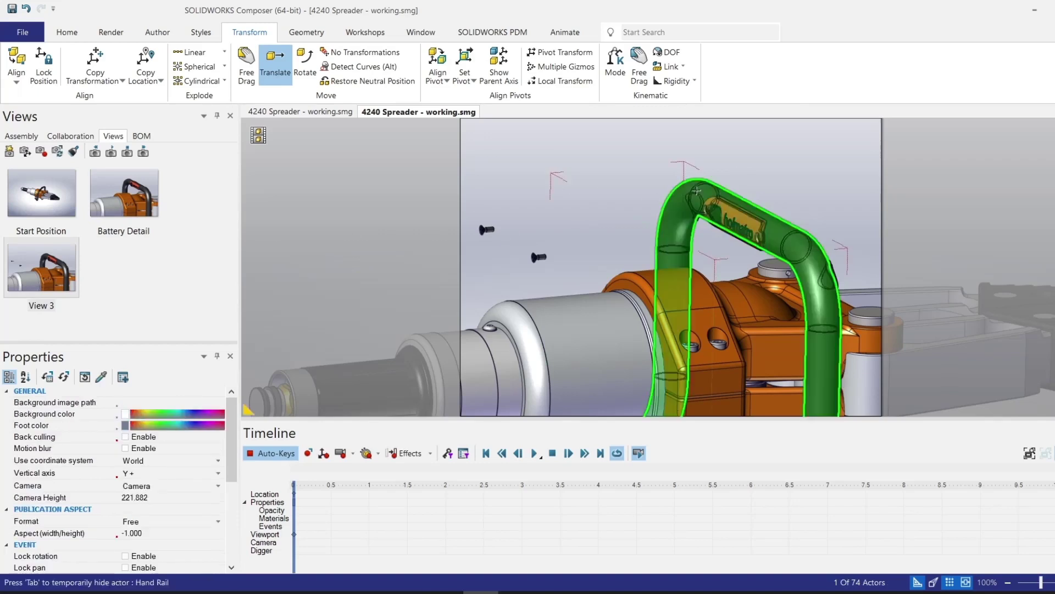
left_click(729, 213)
left_click_drag(781, 217, 598, 236)
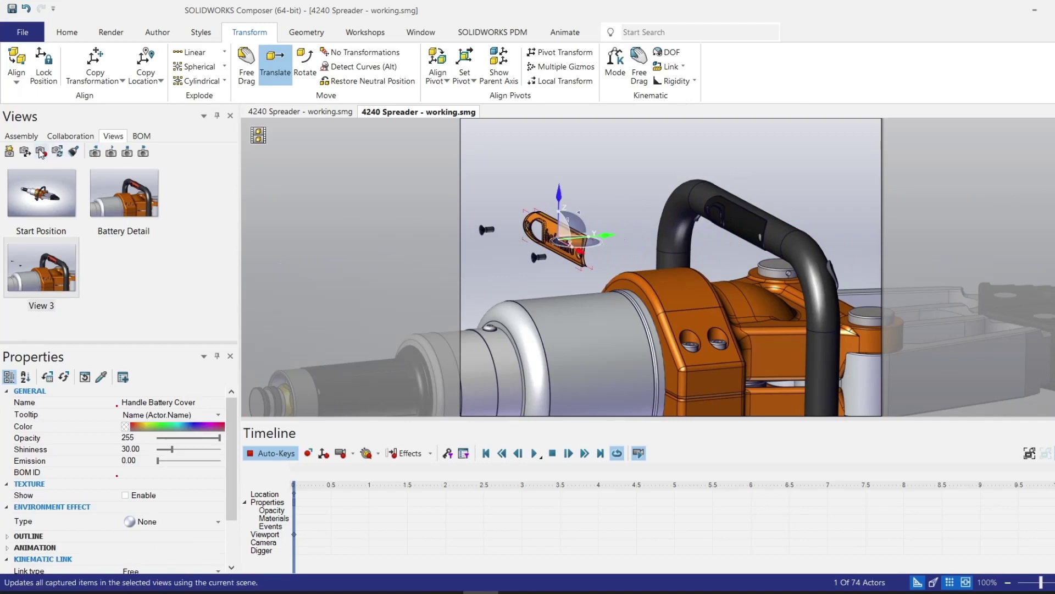
left_click(9, 152)
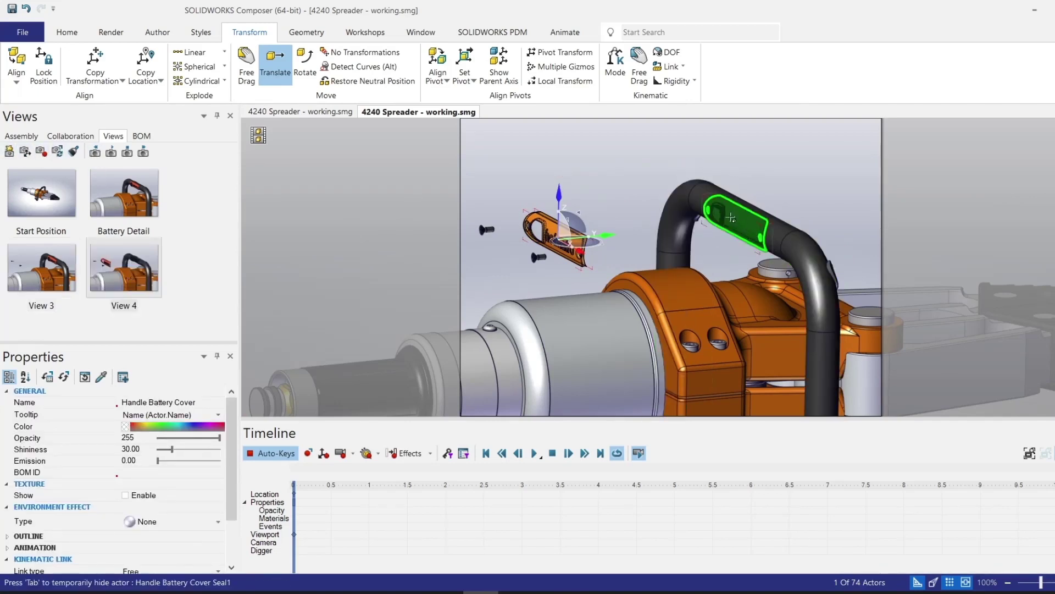
Slide the battery cover seal off the handle and save View 5
left_click(726, 216)
left_click_drag(785, 218, 667, 229)
left_click(9, 152)
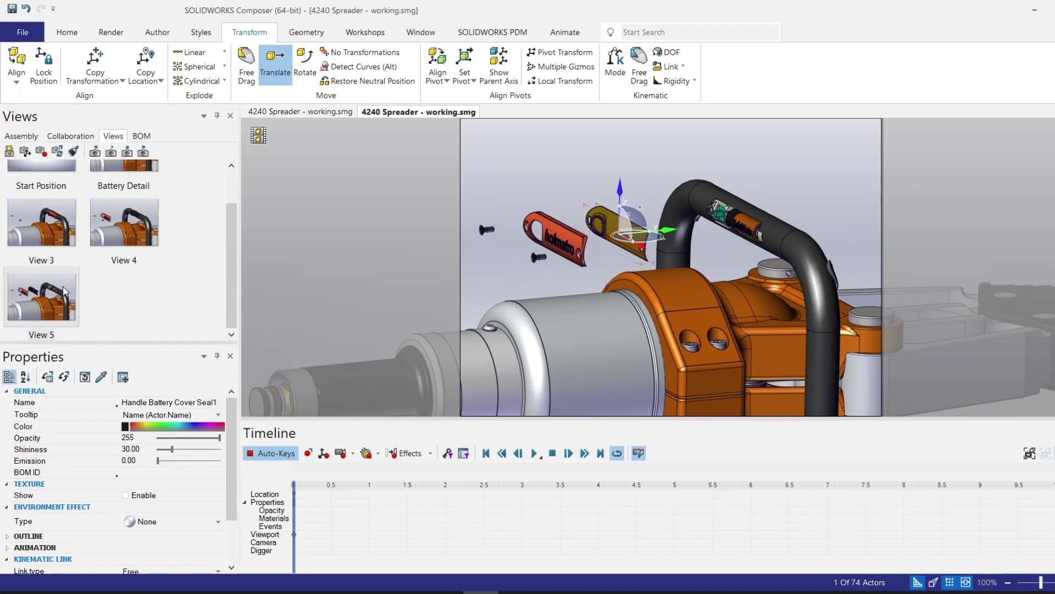
Create View 6 with the screws, battery cover and black piece faded to 0 opacity
left_click(482, 165)
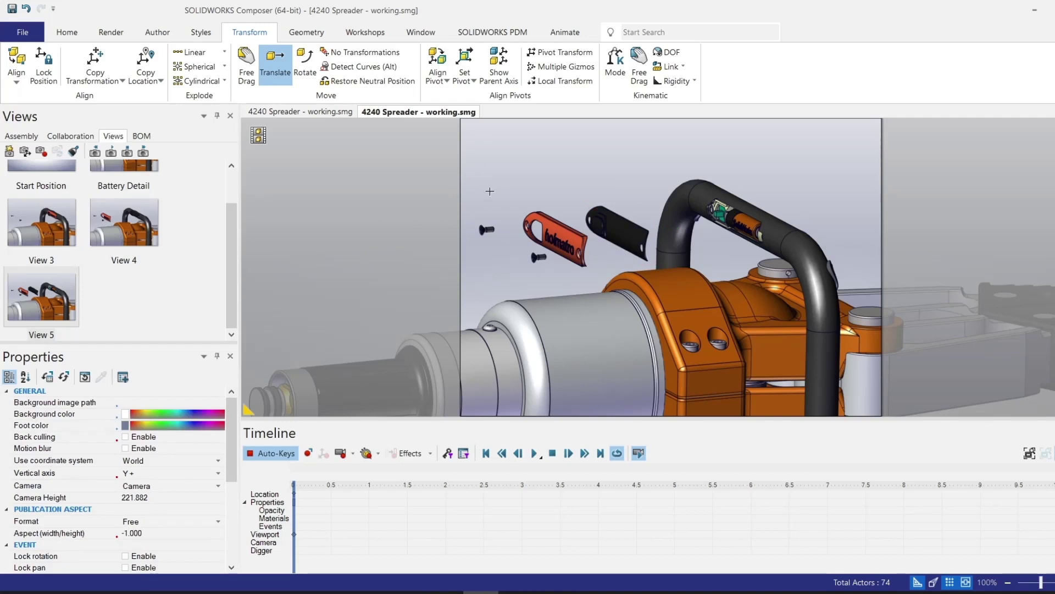
left_click(9, 151)
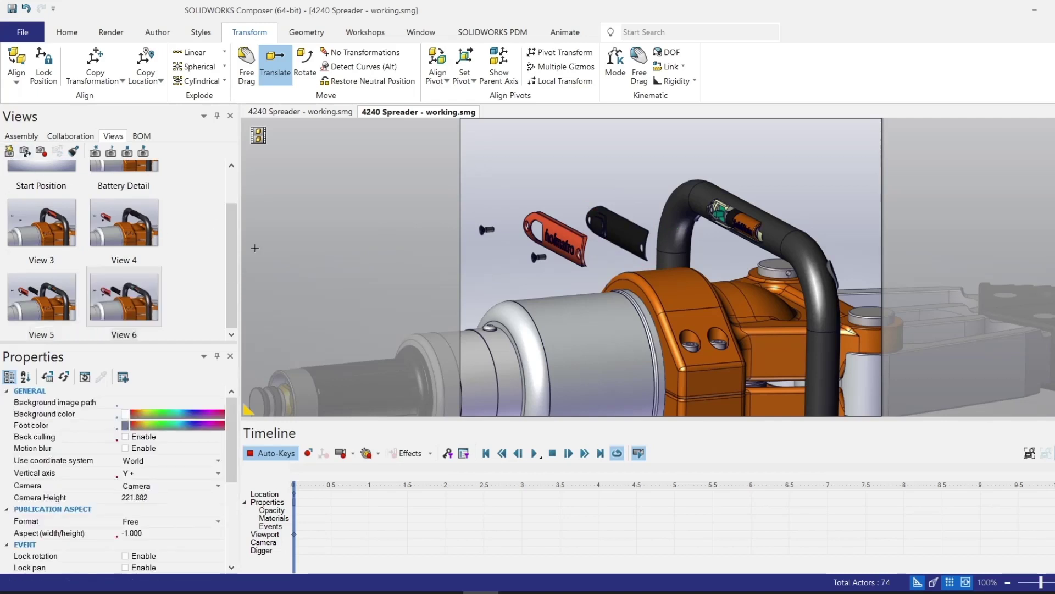
left_click(487, 230)
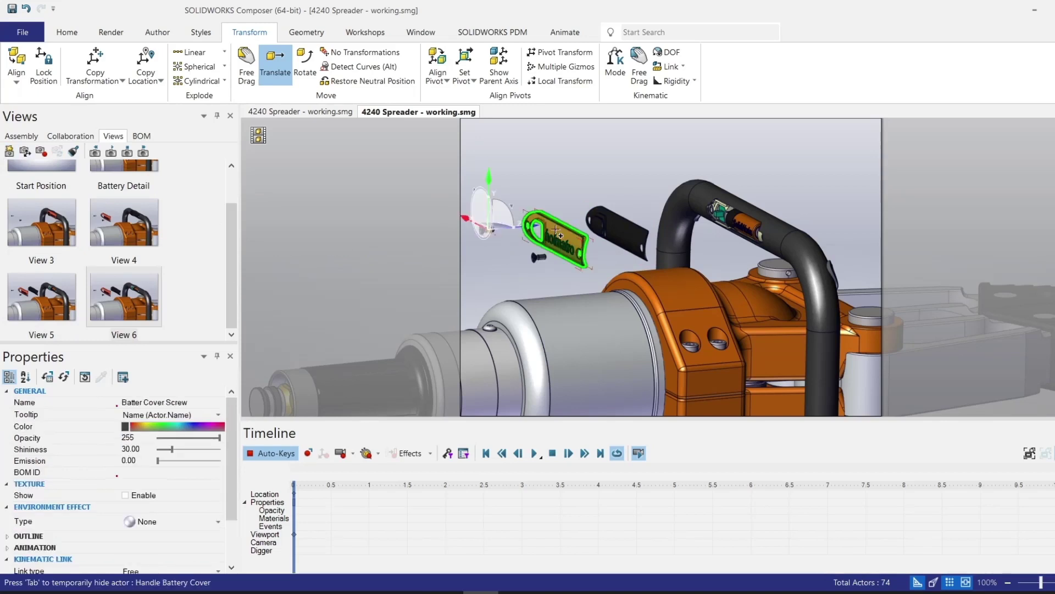
left_click(556, 232, "ctrl")
left_click(616, 234, "ctrl")
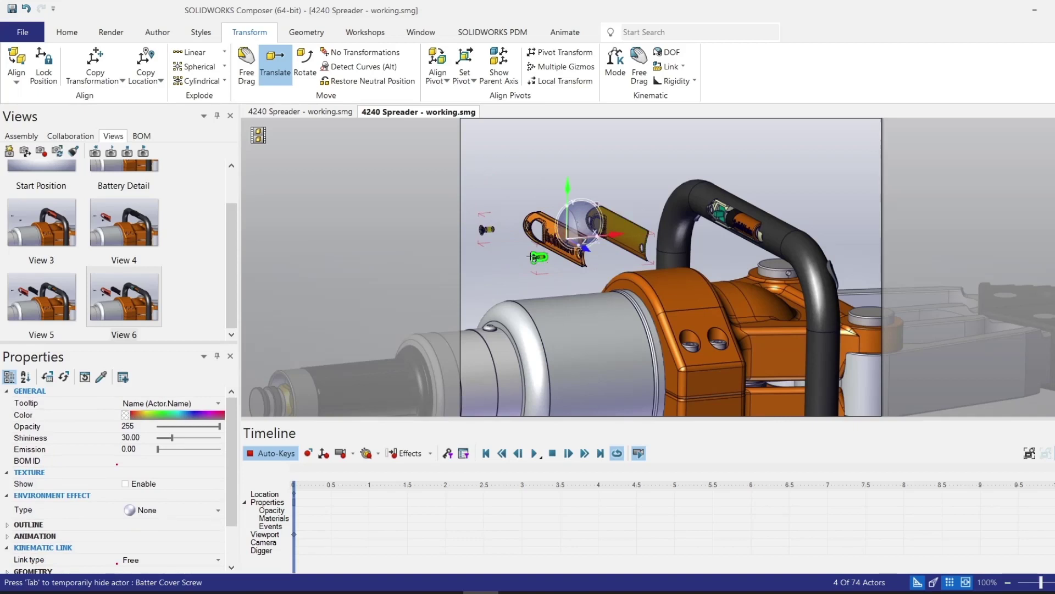
left_click_drag(217, 427, 158, 427)
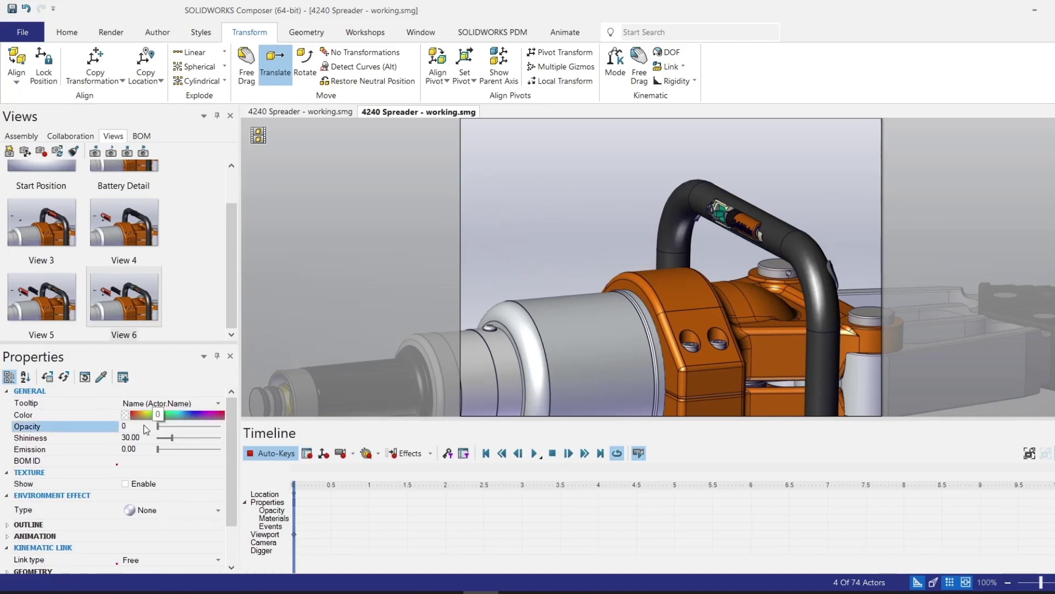
left_click(373, 271)
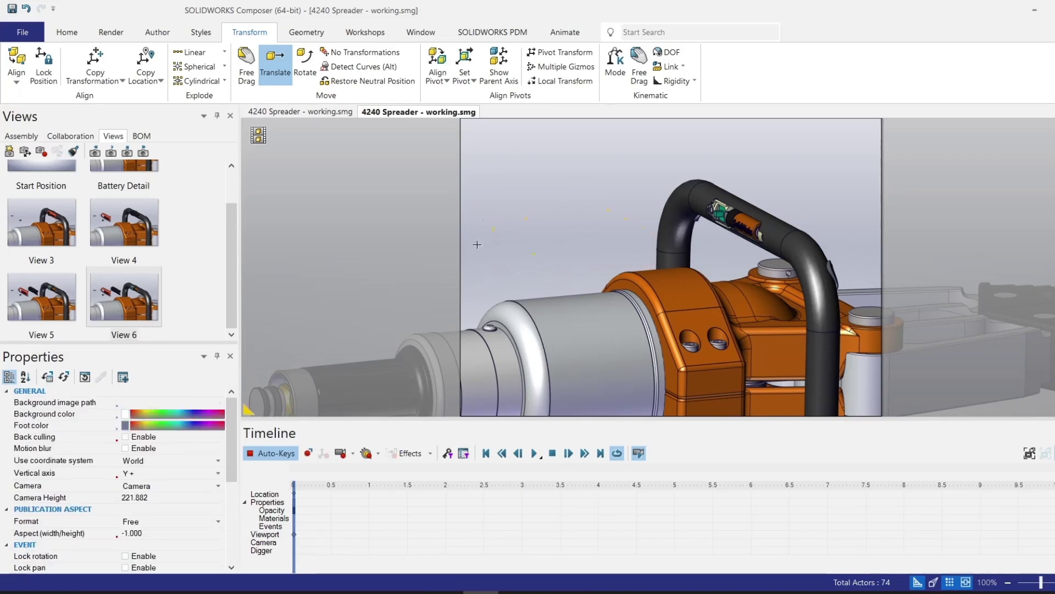
left_click(42, 152)
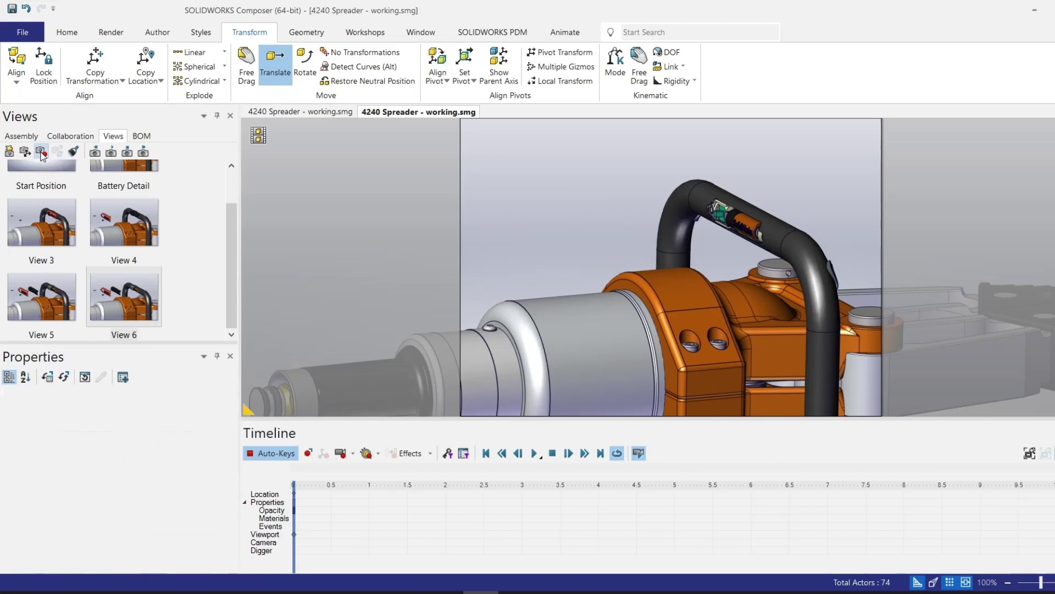
left_click(112, 298)
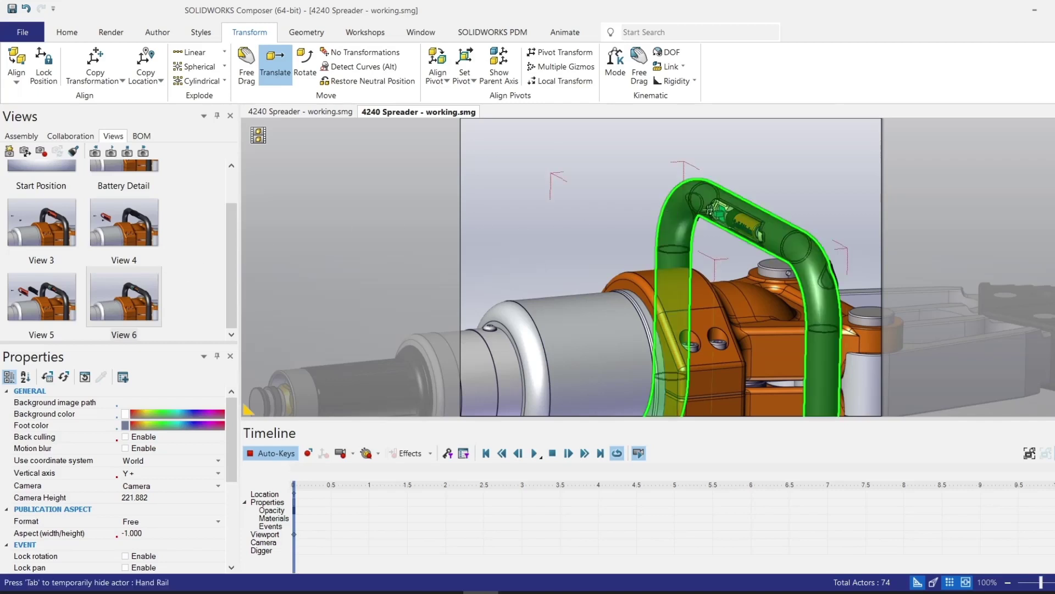
Pull the battery out above-left of the handle and save View 7
left_click(738, 218)
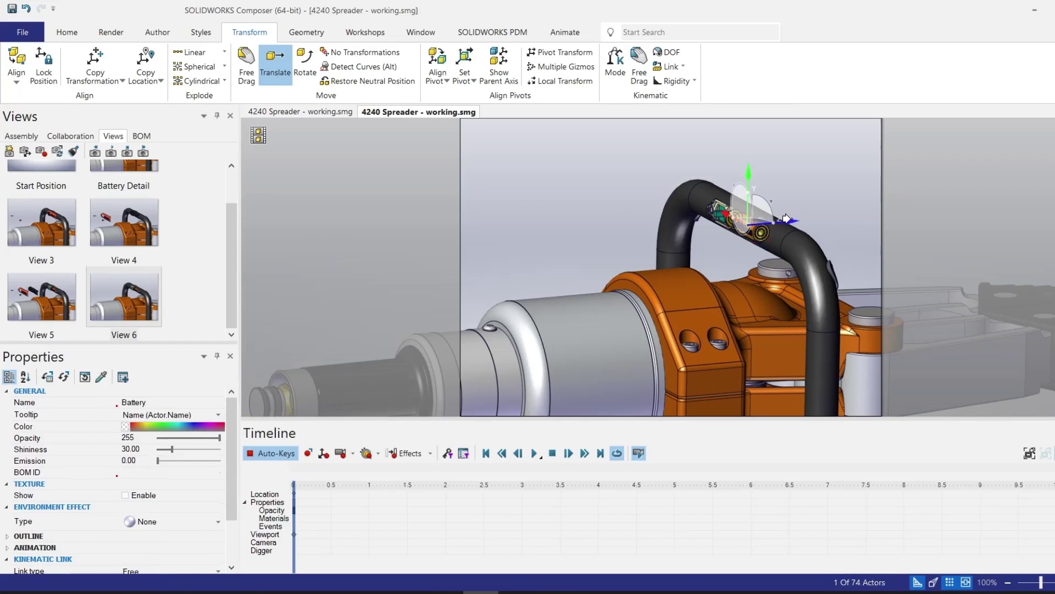
left_click_drag(788, 220, 594, 256)
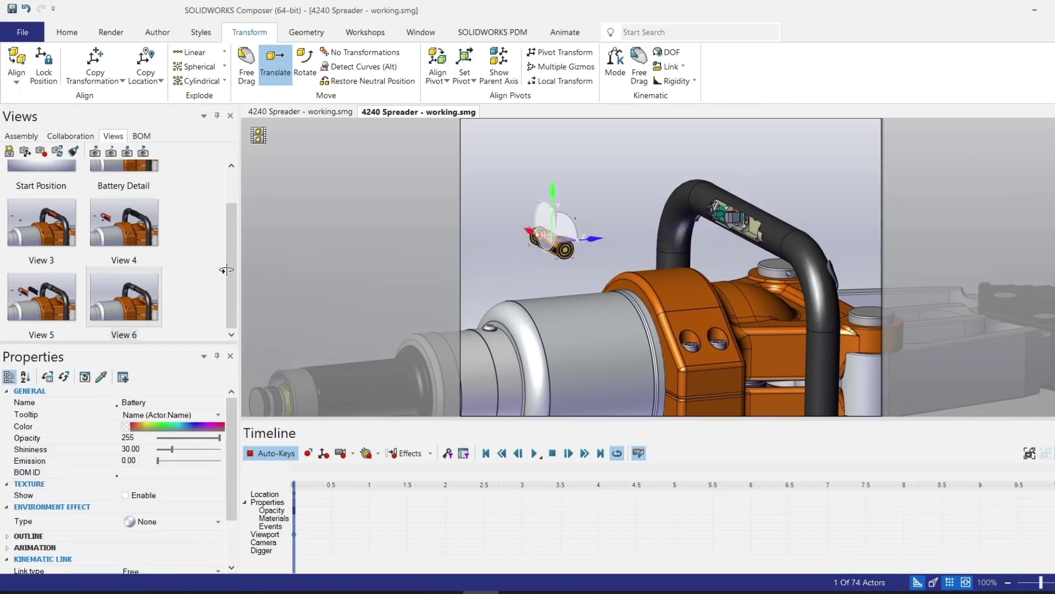
left_click(8, 152)
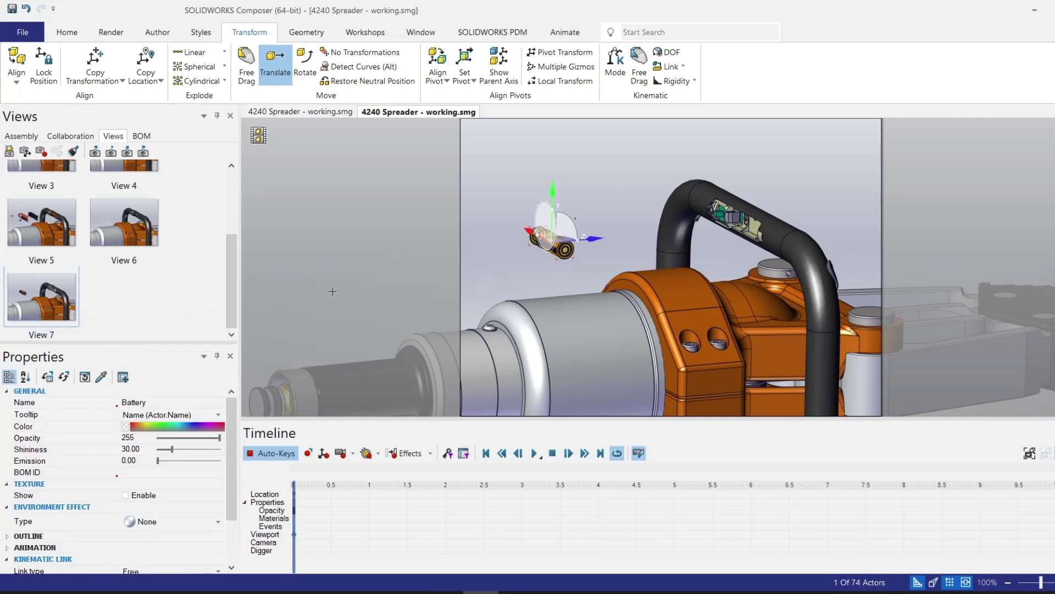
Fade the battery's opacity down and save View 8
left_click(500, 240)
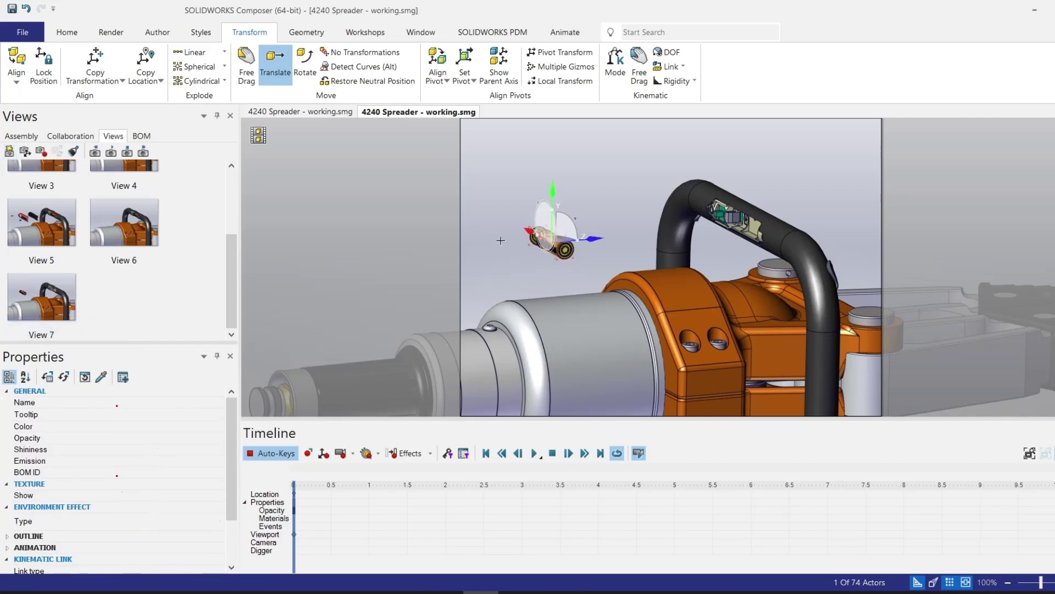
left_click(555, 242)
left_click_drag(204, 439, 90, 437)
left_click(9, 152)
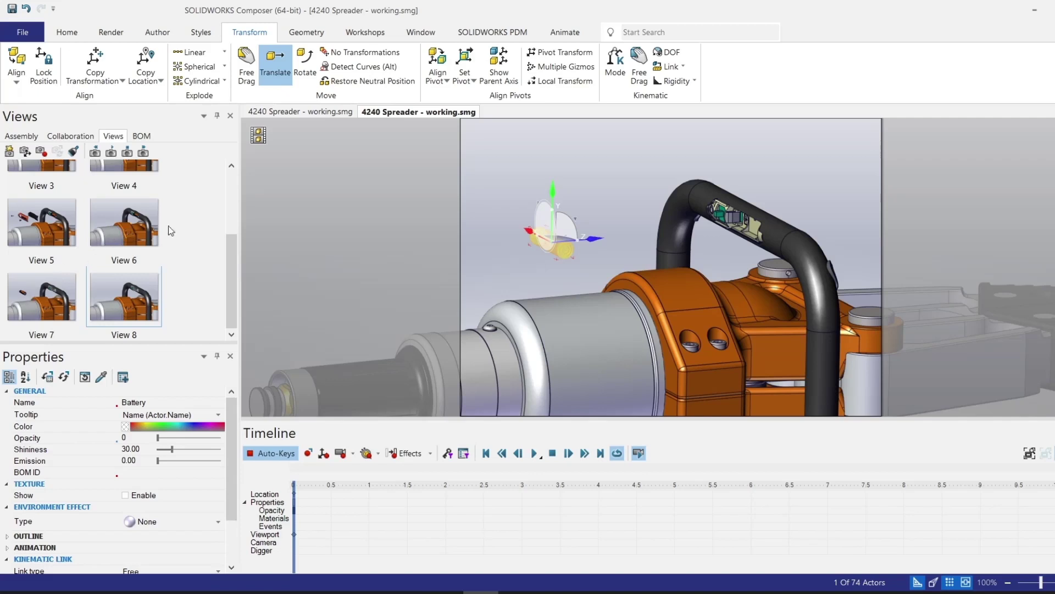
Restore the Battery Detail view from the Views panel and clear the selection
left_click_drag(236, 250, 233, 216)
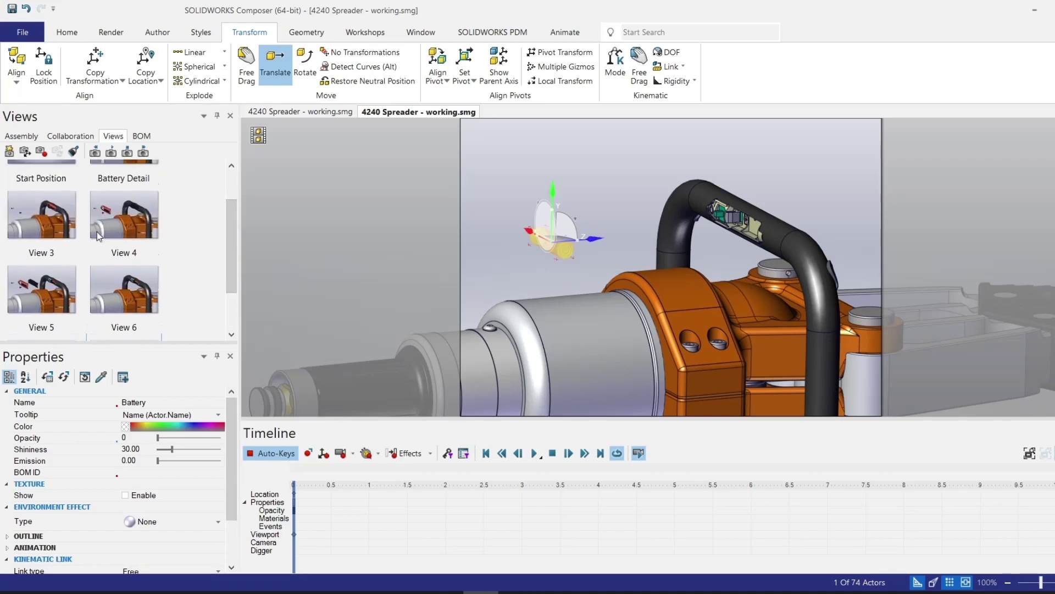
scroll(223, 220, "up", 1)
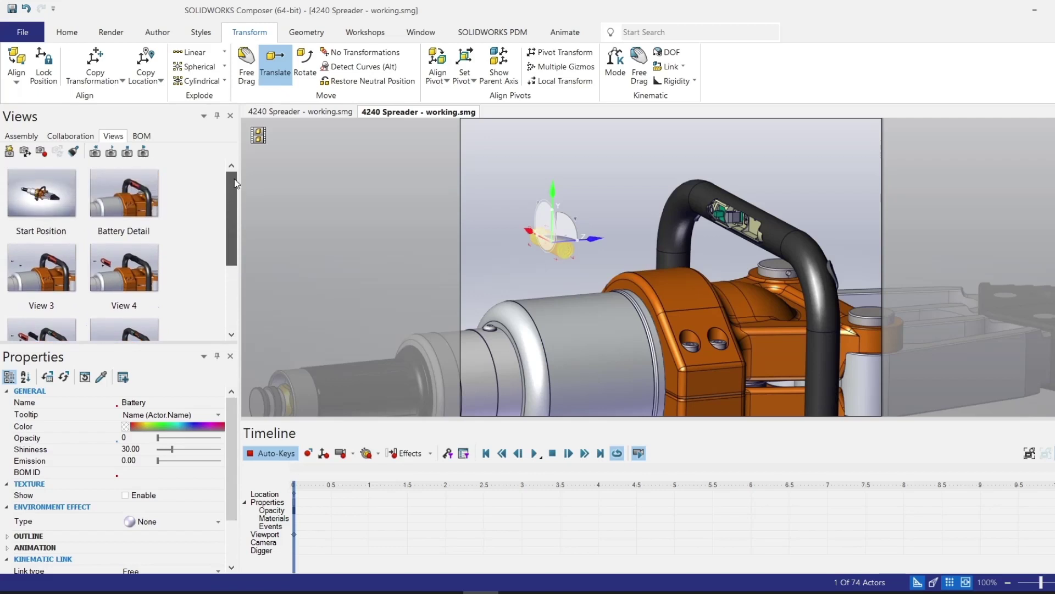
scroll(225, 248, "down", 3)
left_click(110, 192)
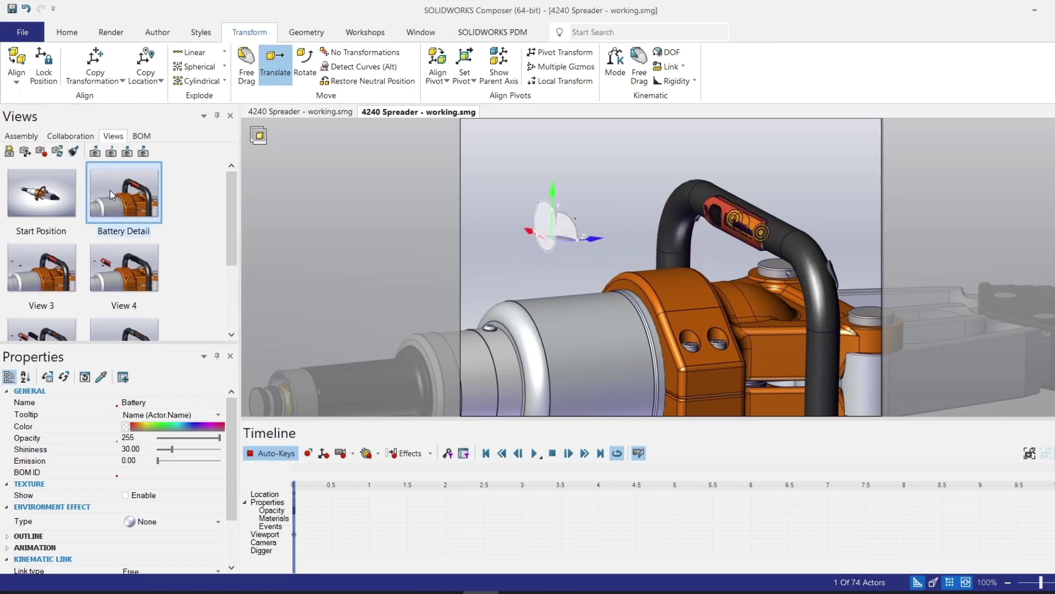
left_click(372, 197)
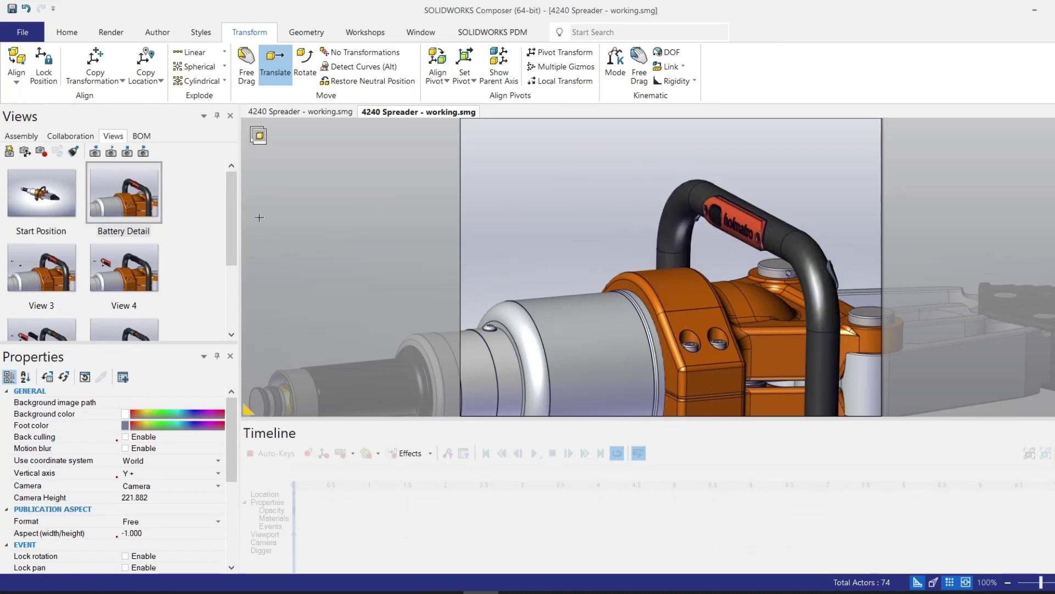
Zoom out and orbit slightly to frame the whole spreader, then save View 9
scroll(669, 358, "down", 2)
scroll(669, 358, "down", 4)
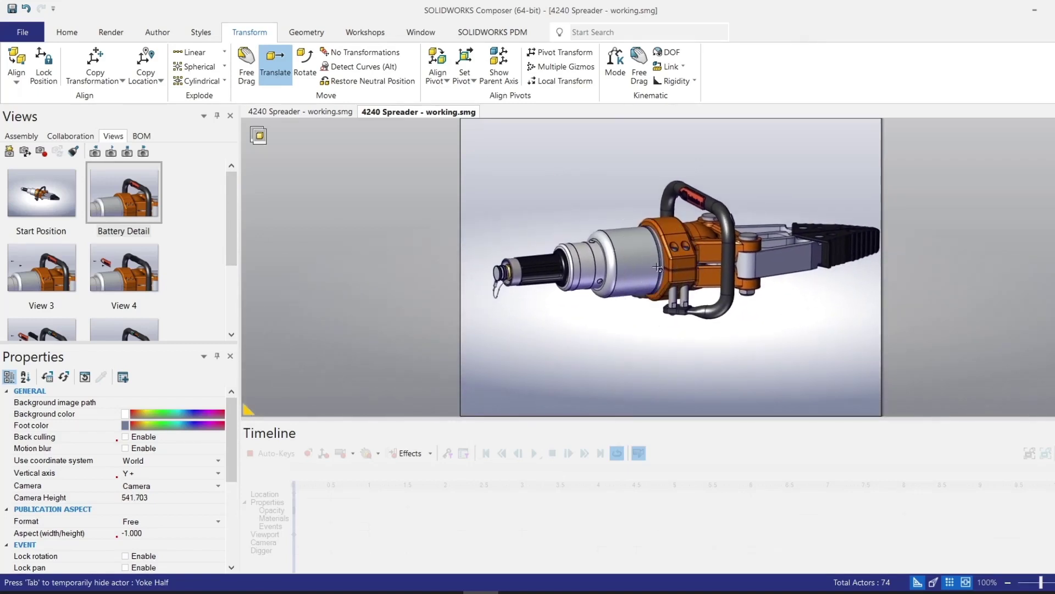
left_click_drag(656, 266, 644, 274)
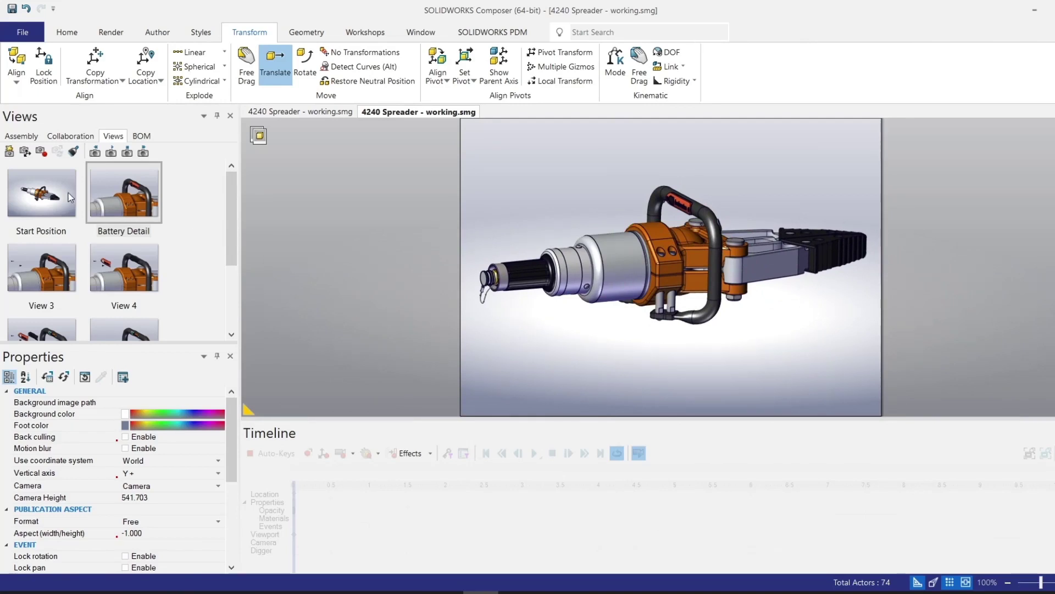
left_click(9, 151)
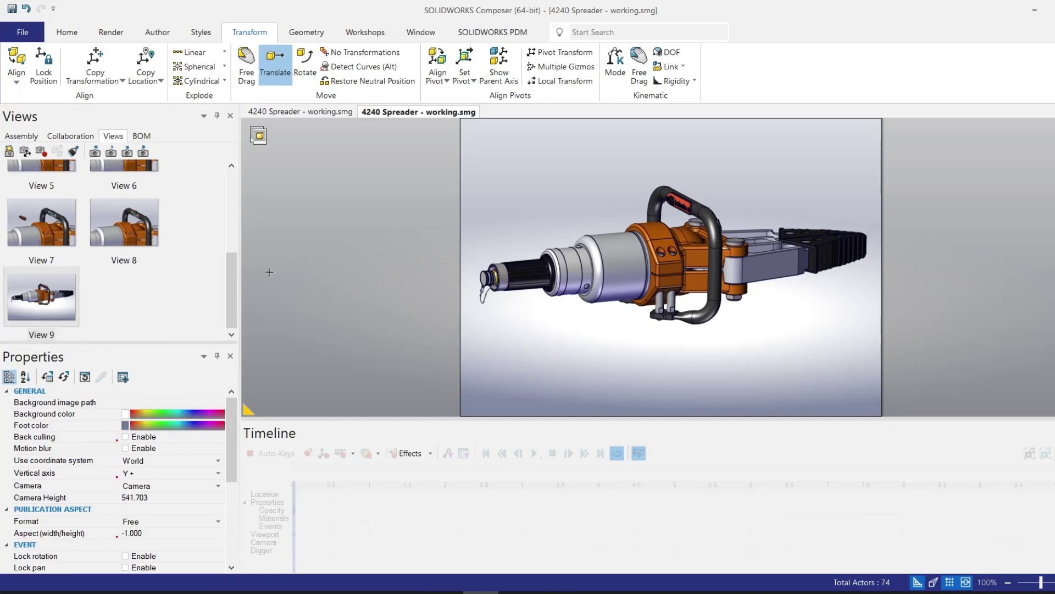
Zoom out further and pan the shrunken model toward the right
scroll(632, 253, "down", 1)
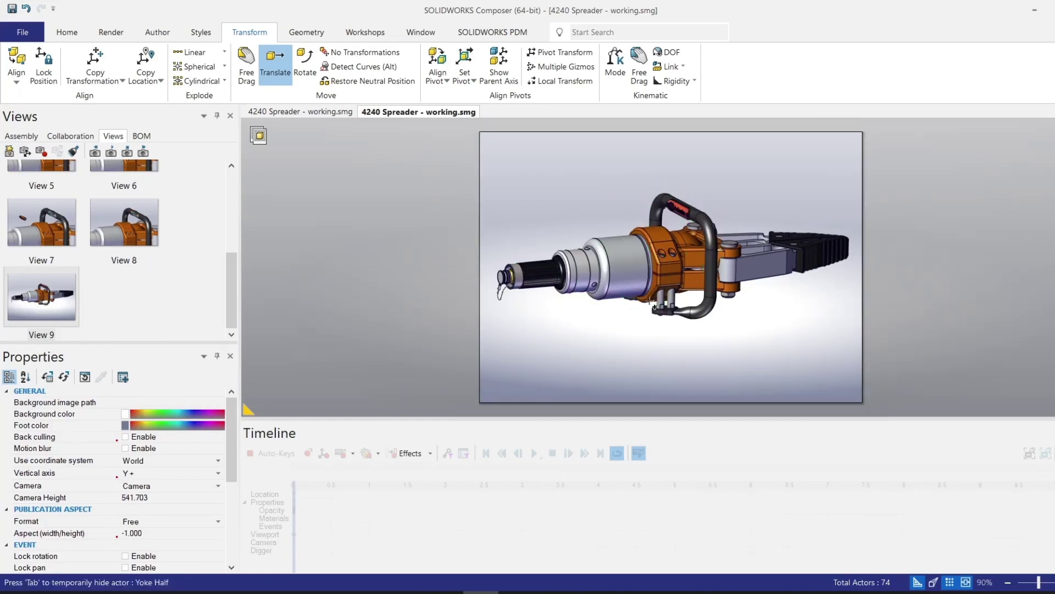
scroll(650, 296, "down", 3)
right_click_drag(651, 296, 742, 261)
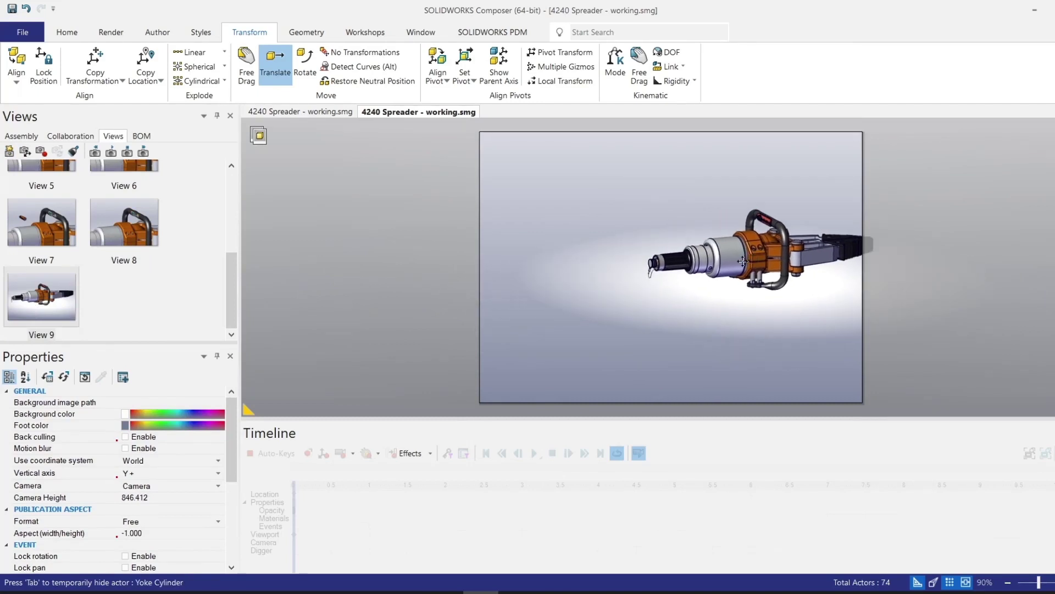
Pull the front cylinder parts left of the body and explode them along a line
left_click_drag(678, 220, 742, 299)
left_click_drag(729, 256, 678, 276)
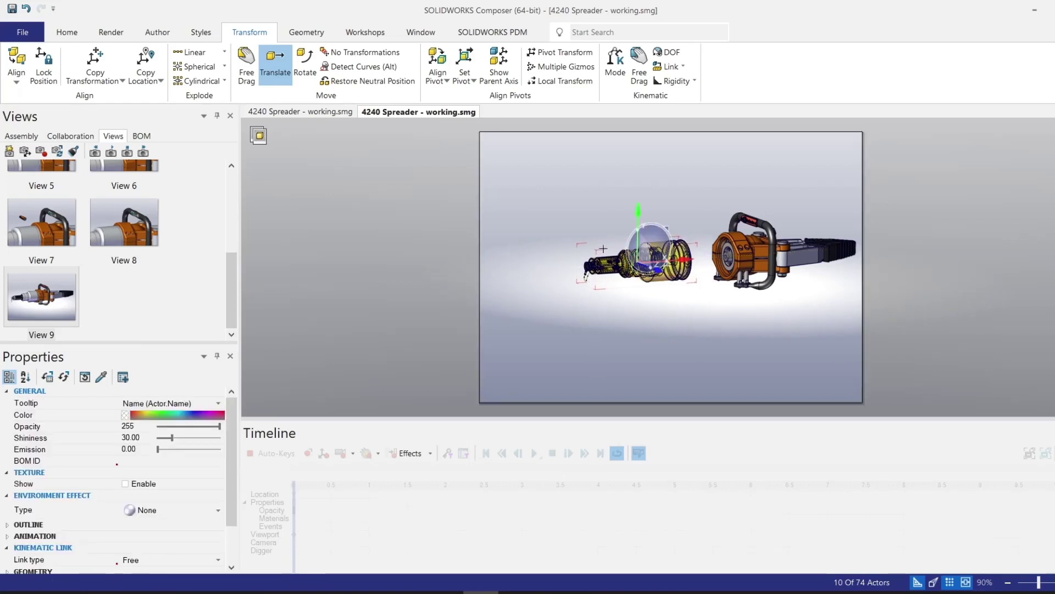
left_click(191, 54)
left_click_drag(673, 260, 501, 284)
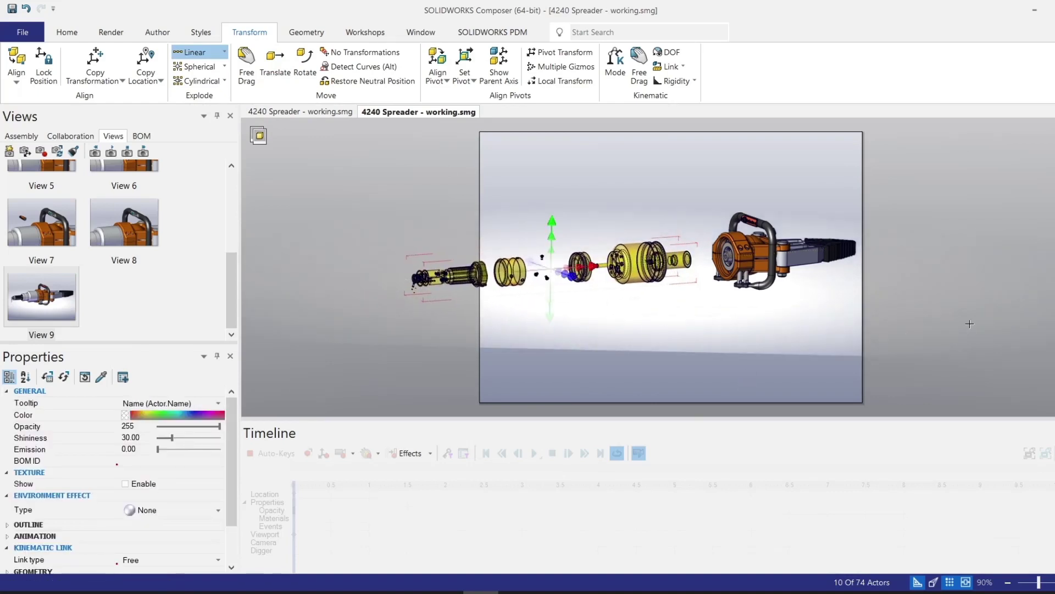
left_click(775, 302)
Pan to fit the exploded model and save it as View 10
scroll(654, 305, "down", 4)
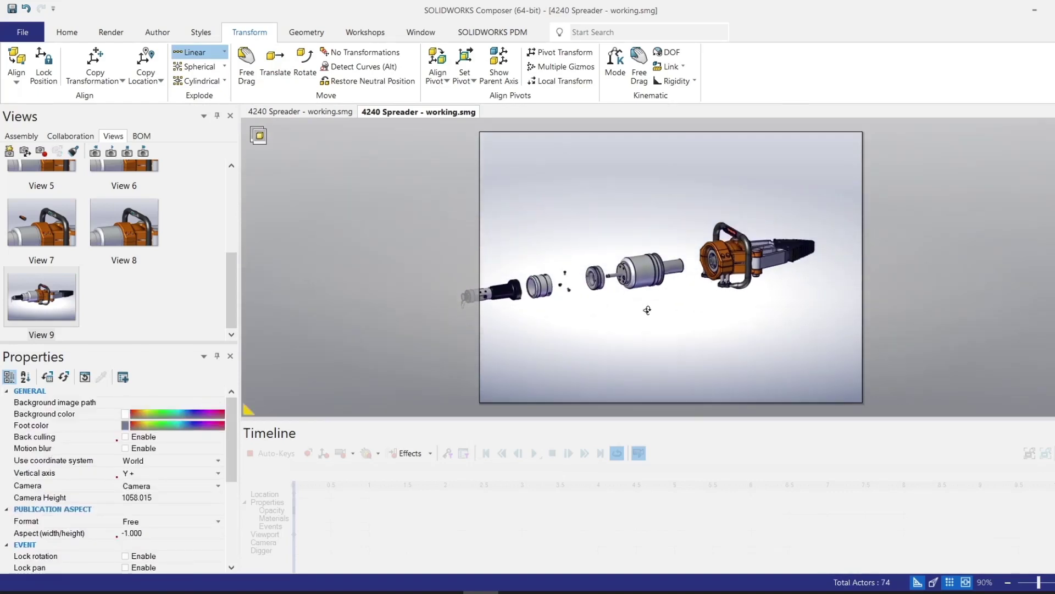
middle_click_drag(651, 306, 695, 290)
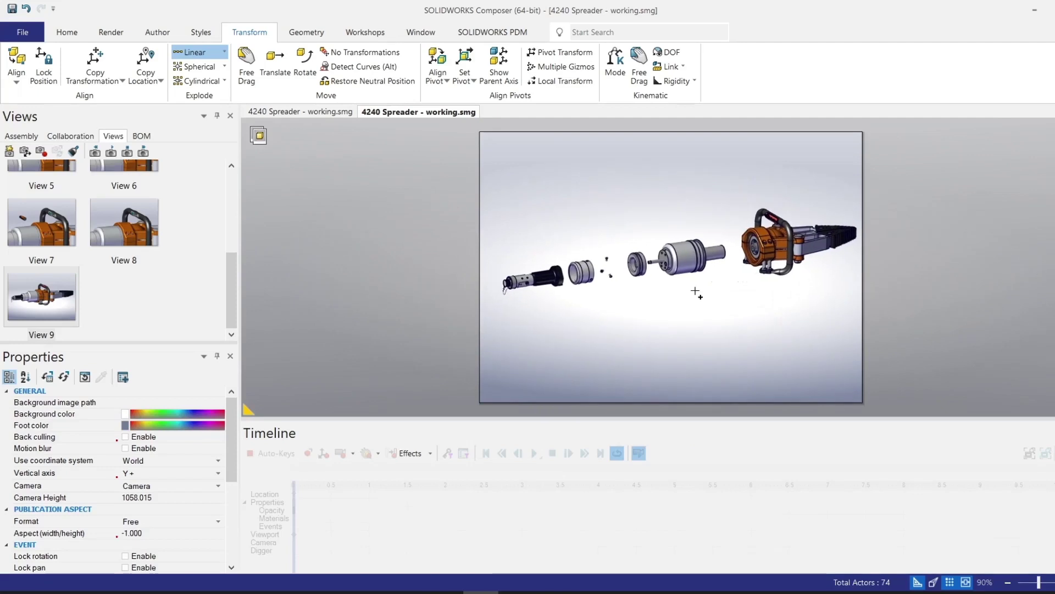
left_click(10, 152)
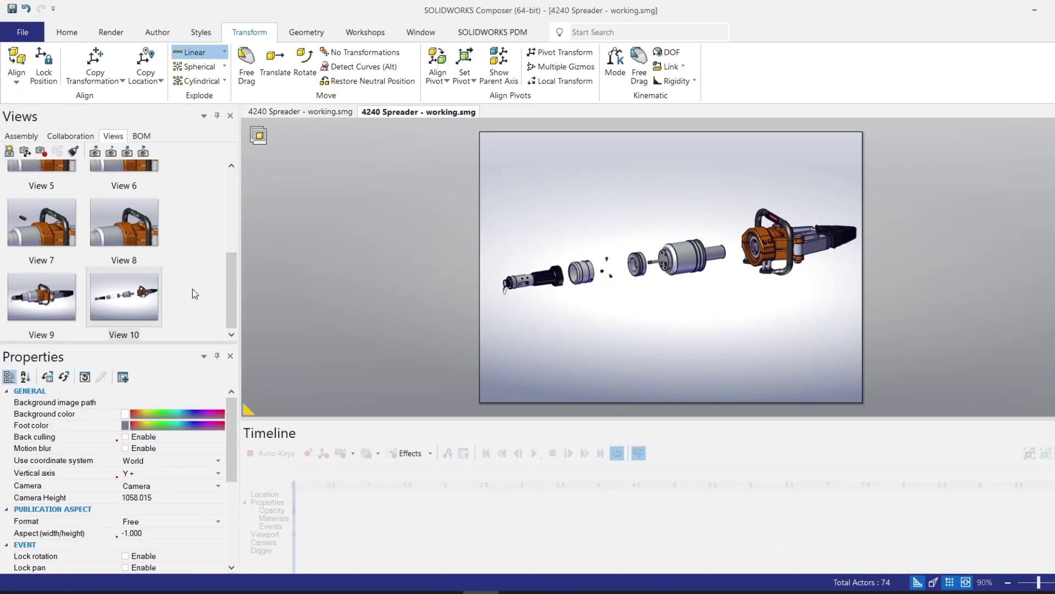
left_click_drag(232, 298, 225, 209)
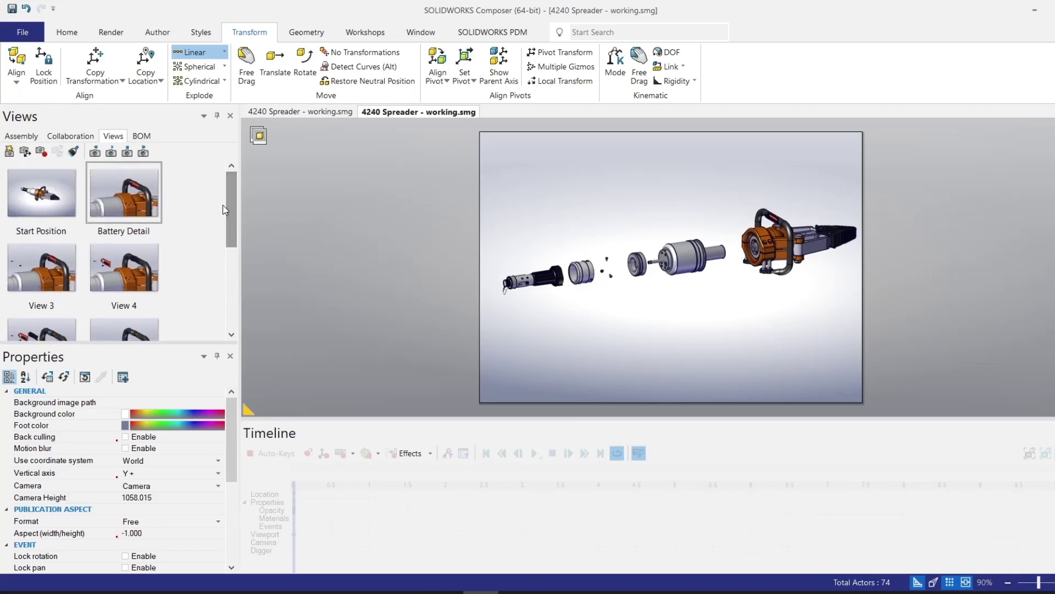
Enter animation mode and key the Start Position view at 0 s on the timeline
left_click(376, 489)
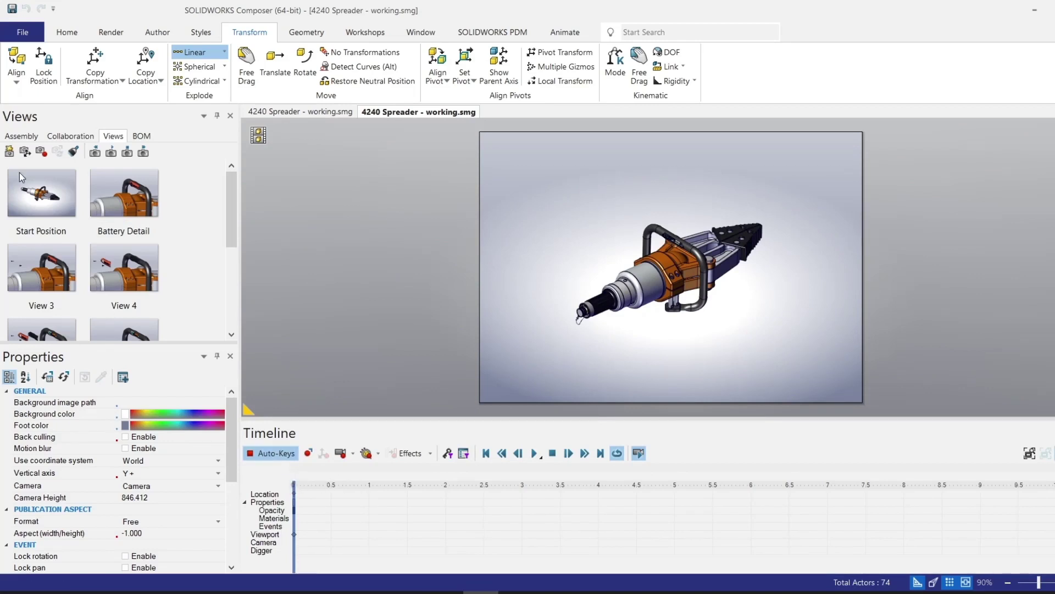
mouse_move(53, 200)
left_mouse_down()
mouse_move(165, 285)
mouse_move(297, 482)
left_mouse_up()
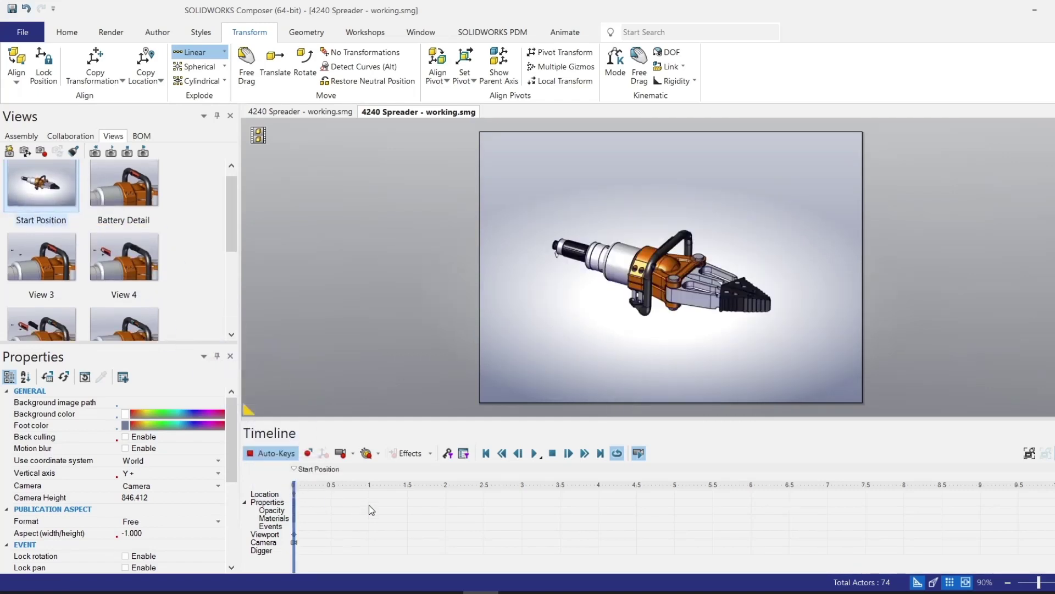
scroll(228, 227, "up", 1)
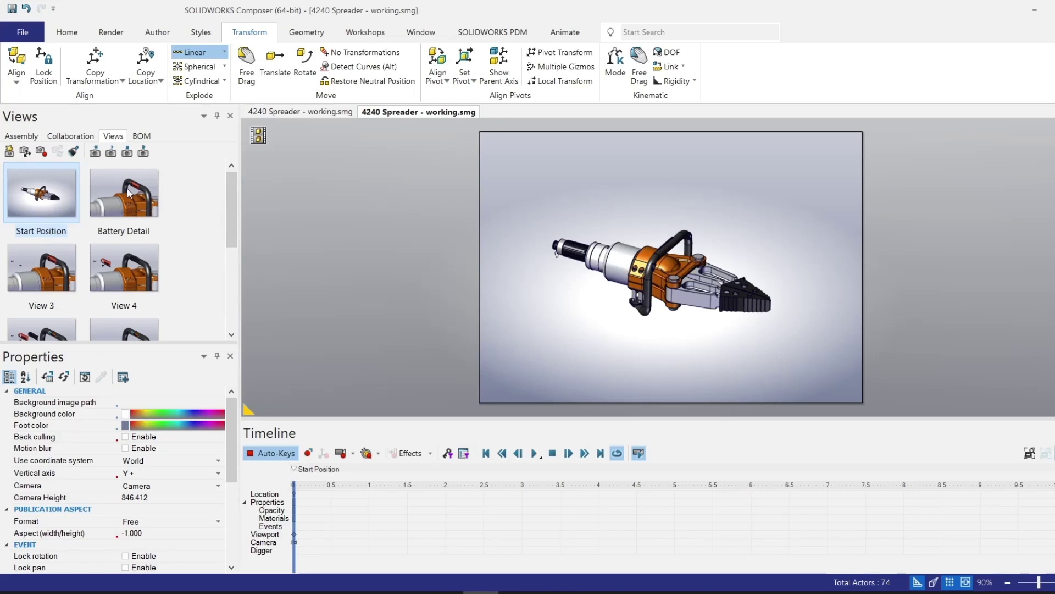
Key Battery Detail at 2 s, then Views 3, 4 and 5 at 3, 4 and 5 s
mouse_move(128, 190)
left_mouse_down()
mouse_move(187, 236)
mouse_move(370, 459)
mouse_move(430, 516)
mouse_move(445, 512)
left_mouse_up()
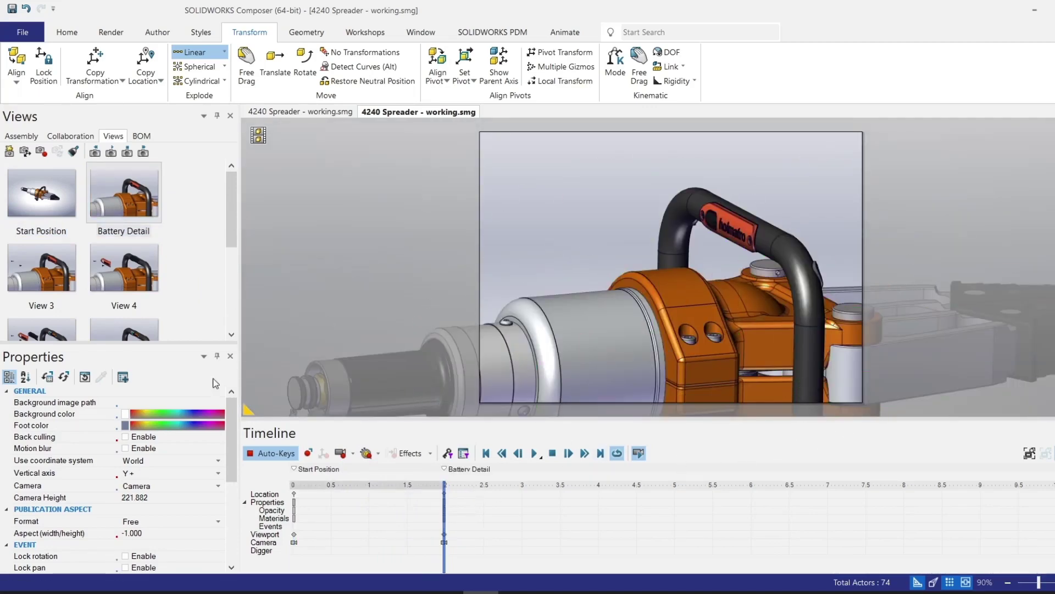
scroll(232, 221, "down", 2)
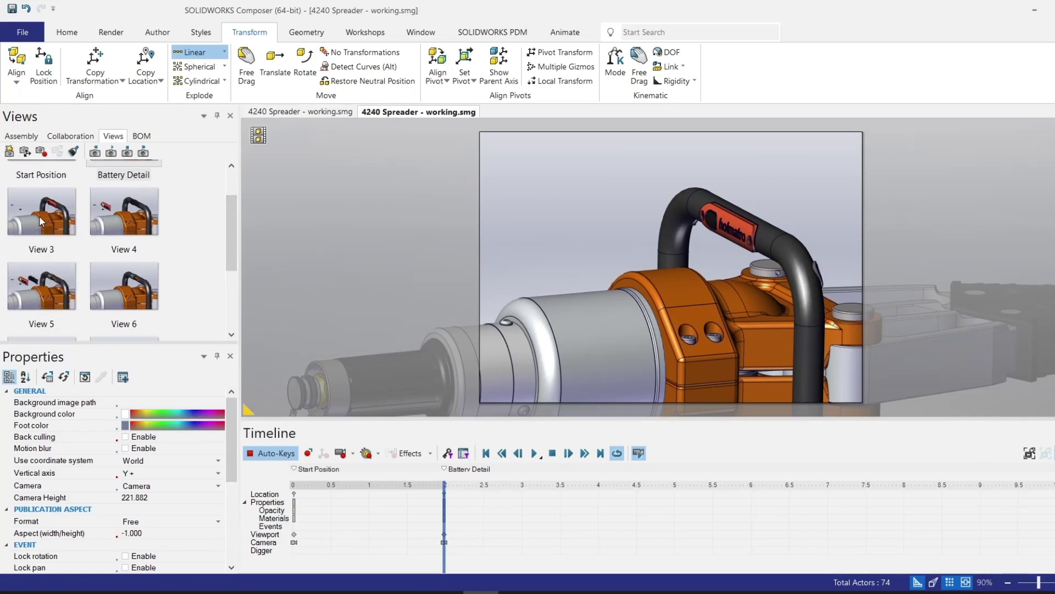
left_click_drag(40, 221, 523, 522)
left_click_drag(137, 220, 597, 512)
left_click(20, 271)
left_click_drag(21, 271, 674, 488)
Key Views 6, 7 and 8 at 6, 7 and 8 s, then zoom the timeline out
left_click_drag(229, 222, 228, 261)
left_click_drag(117, 190, 753, 517)
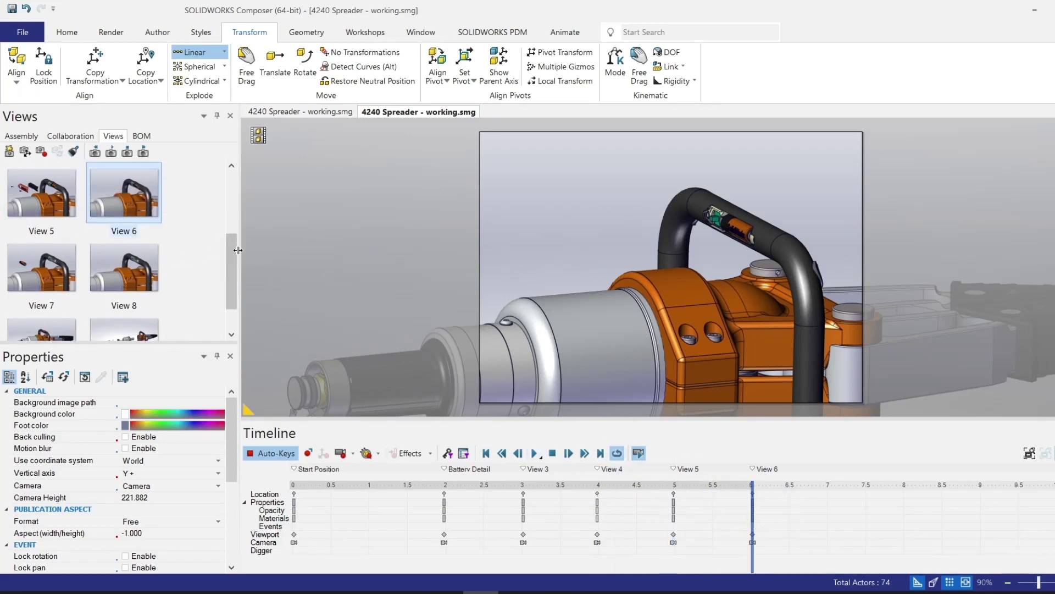
left_click_drag(238, 253, 228, 267)
left_click_drag(41, 220, 825, 497)
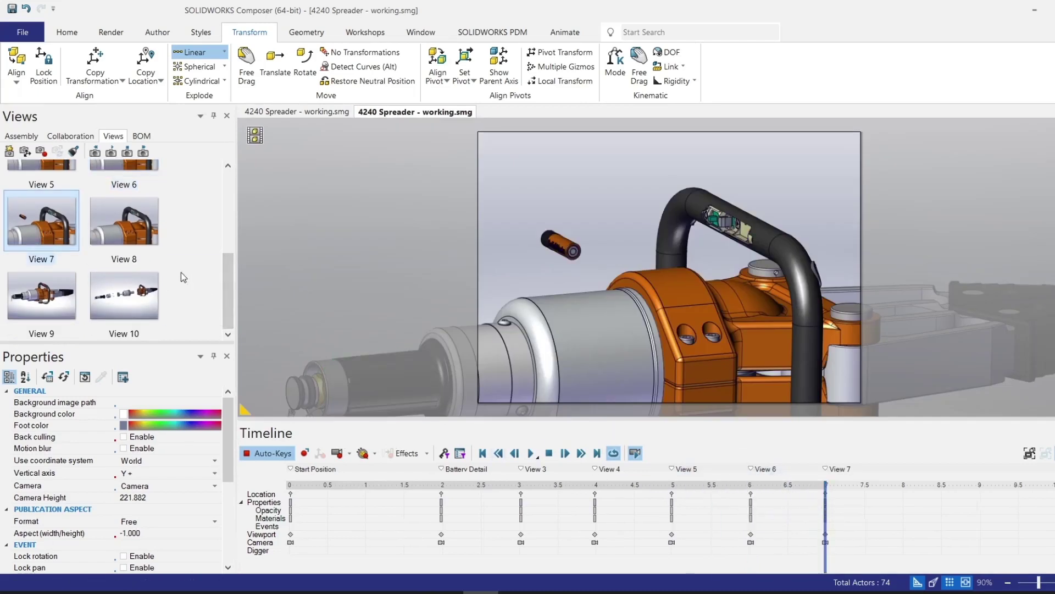
left_click_drag(125, 231, 904, 508)
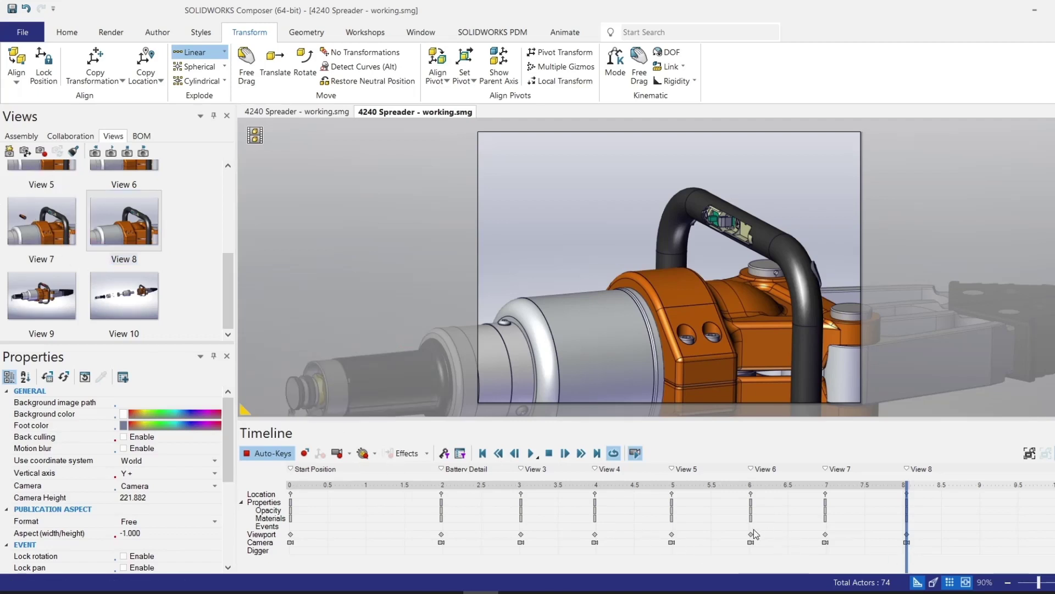
scroll(682, 525, "up", 2)
scroll(634, 525, "down", 1)
scroll(635, 523, "down", 5)
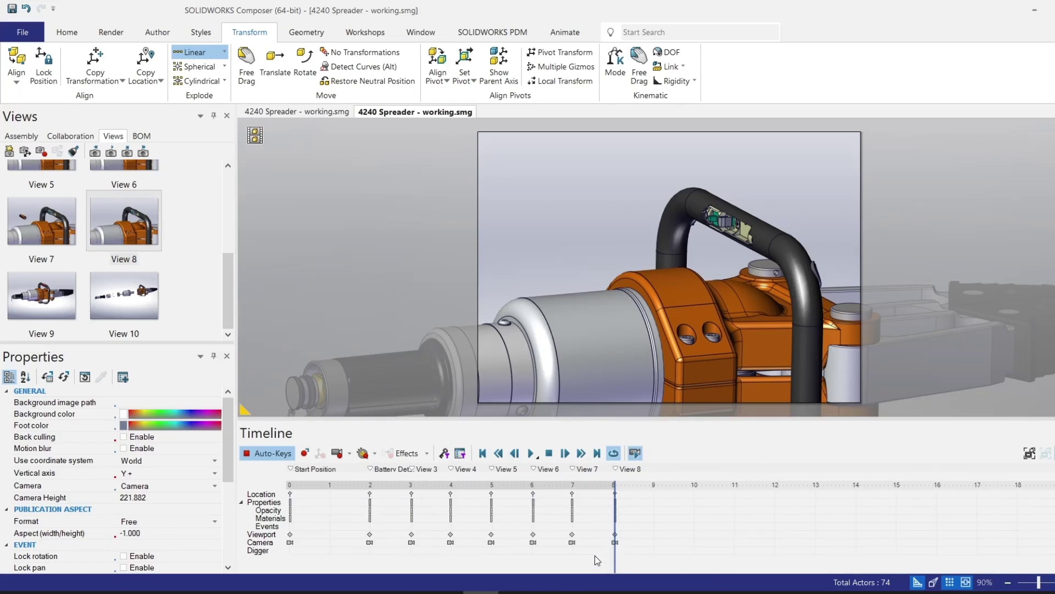
Copy the 2–7 s keys to 9–14 s and invert their time order for reassembly
left_click_drag(592, 554, 365, 486)
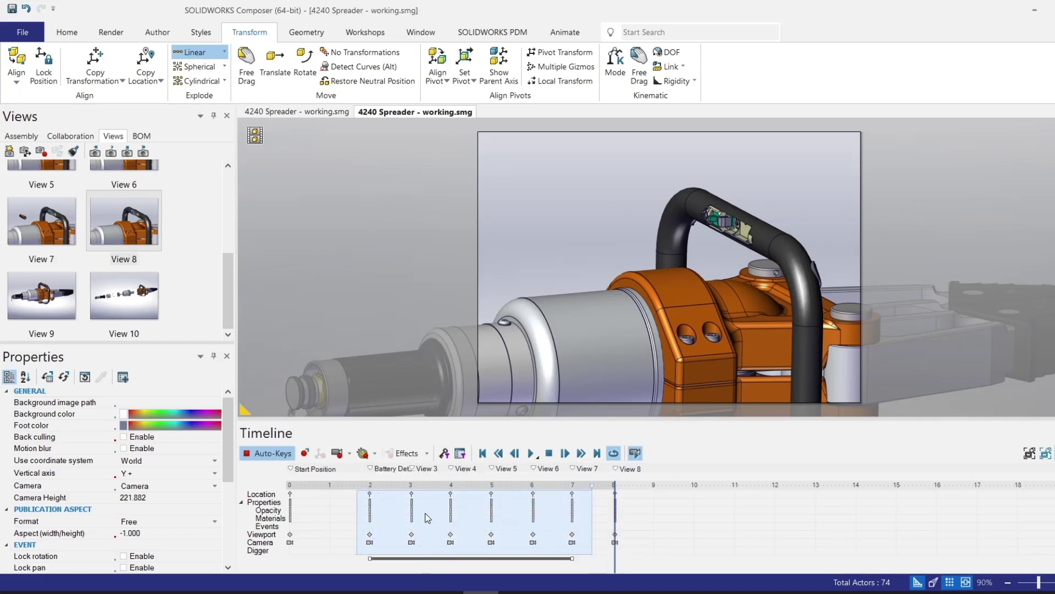
left_click_drag(421, 513, 696, 526)
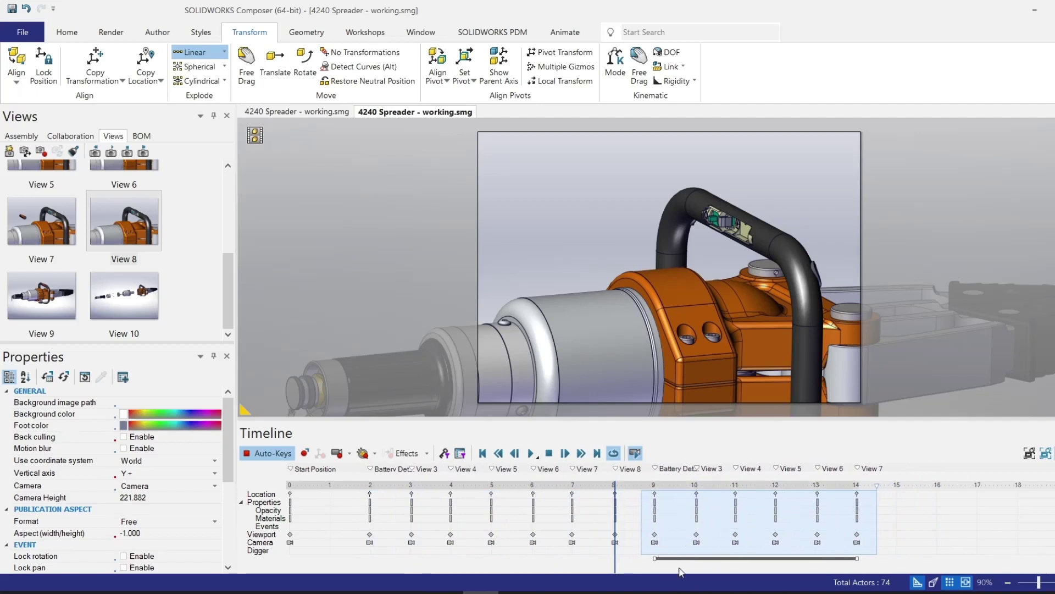
right_click(799, 510)
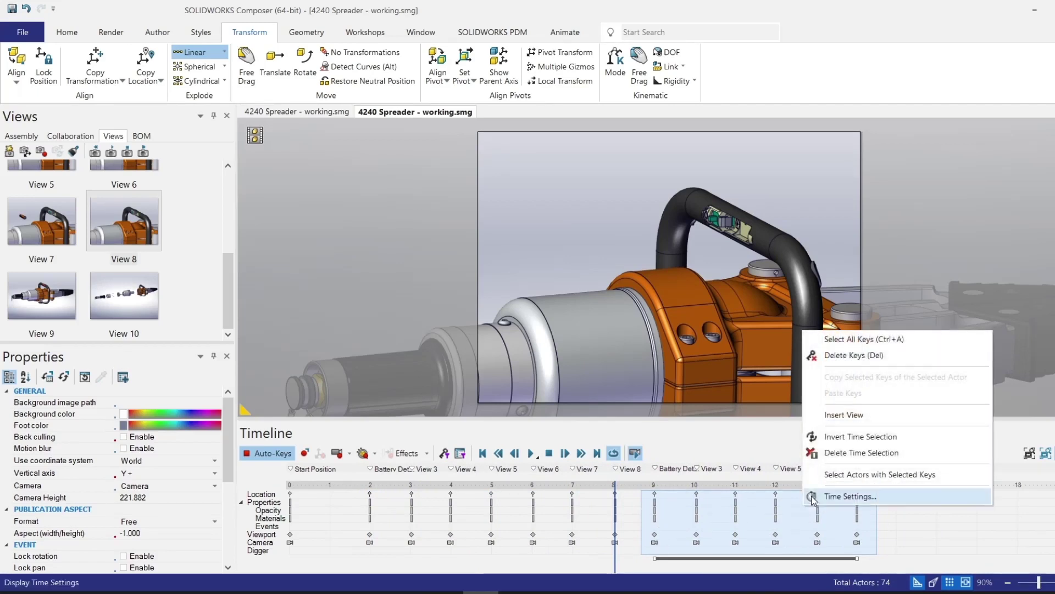
left_click(842, 443)
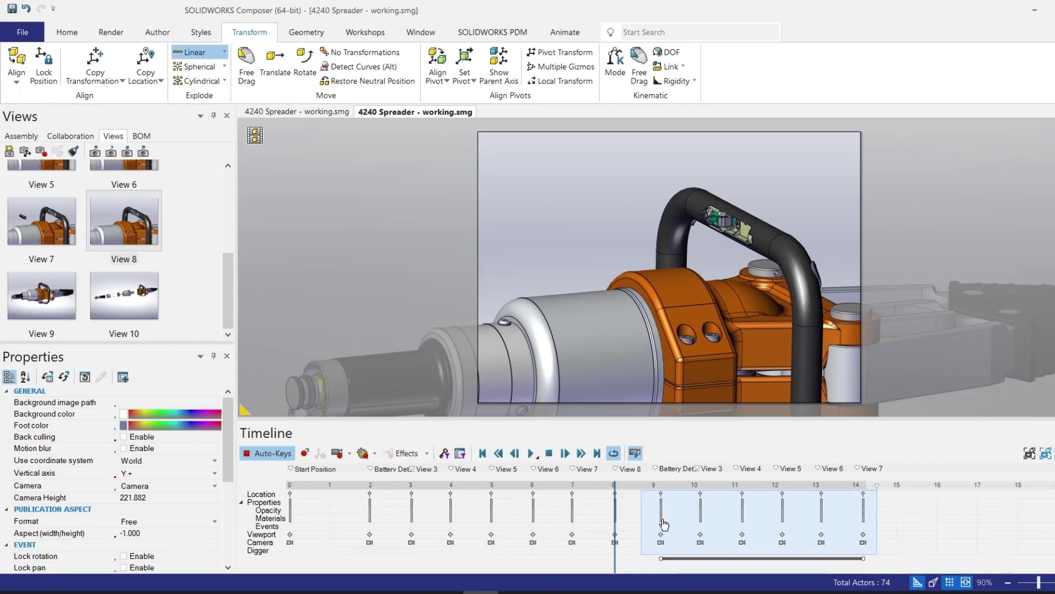
left_click_drag(662, 516, 655, 508)
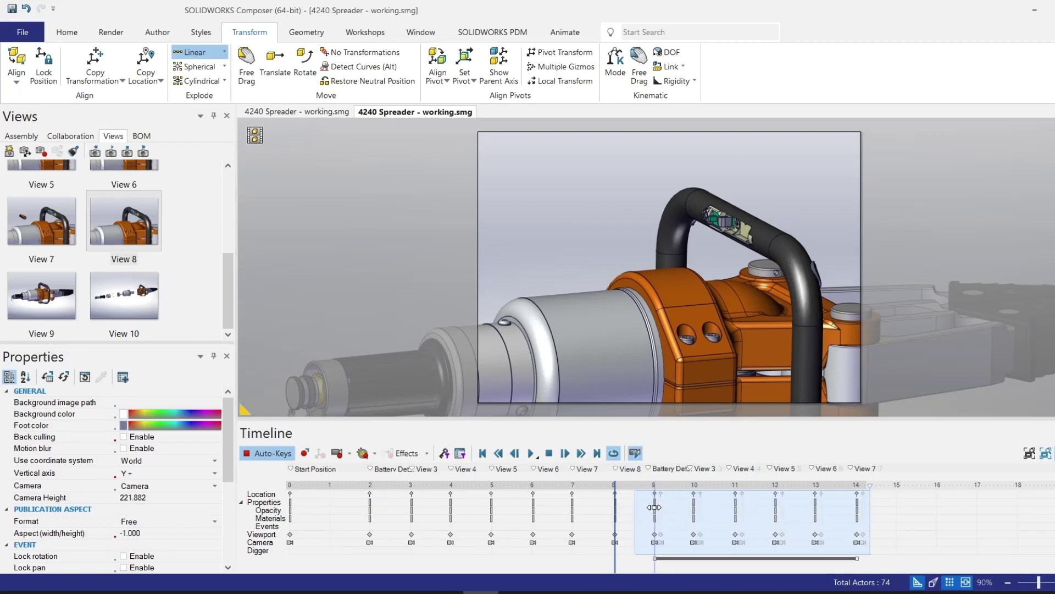
left_click(947, 536)
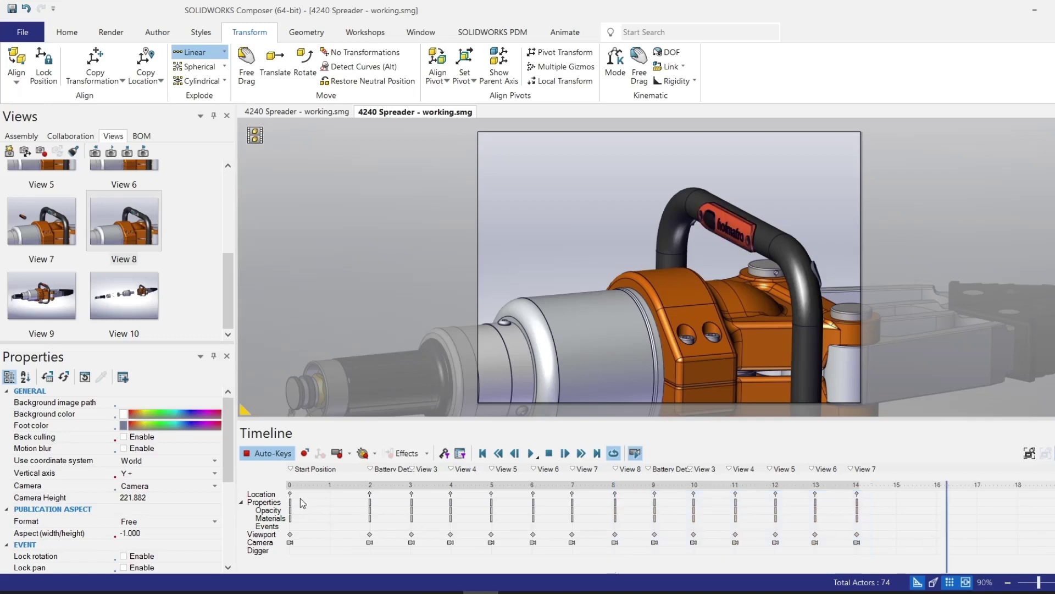
Rewind to 0 s and play the battery removal and reassembly preview
left_click(292, 484)
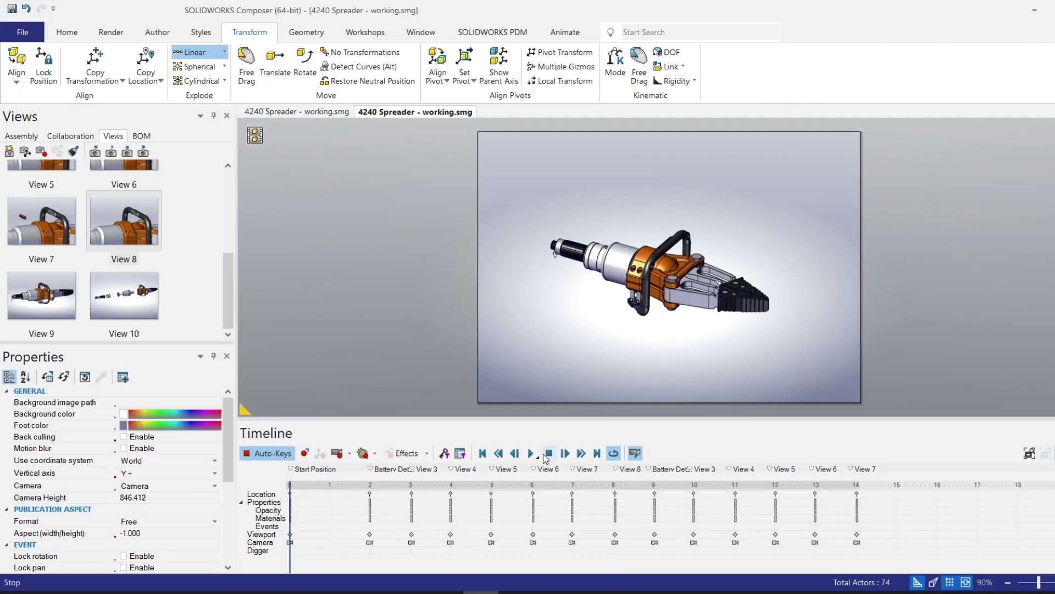
left_click(531, 454)
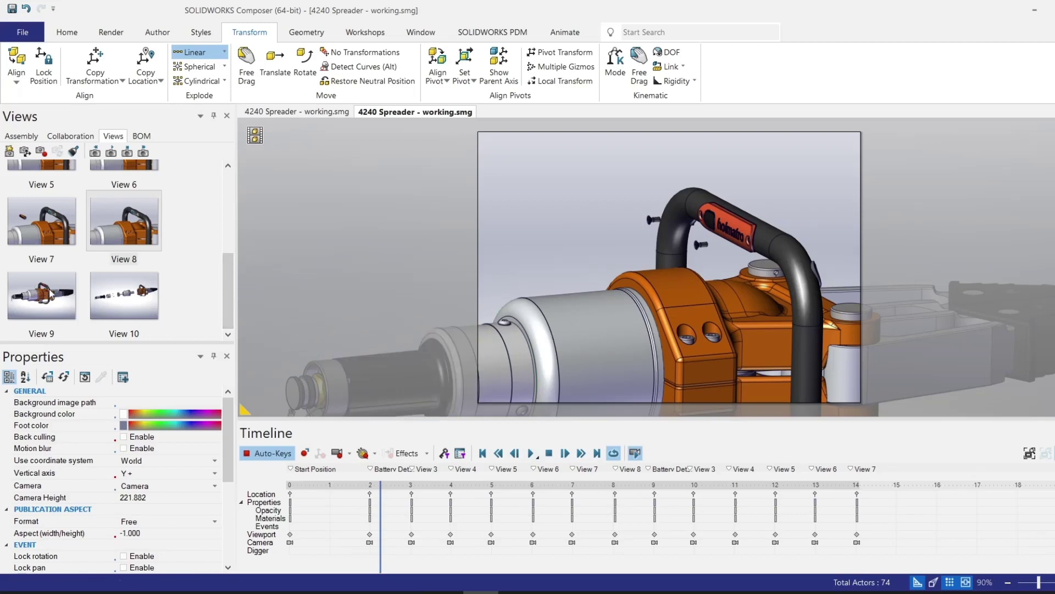
Key View 9 at about 17 s and exploded View 10 at 20 s, then replay from the start
left_click_drag(53, 294, 977, 519)
scroll(886, 515, "down", 2)
scroll(815, 523, "down", 1)
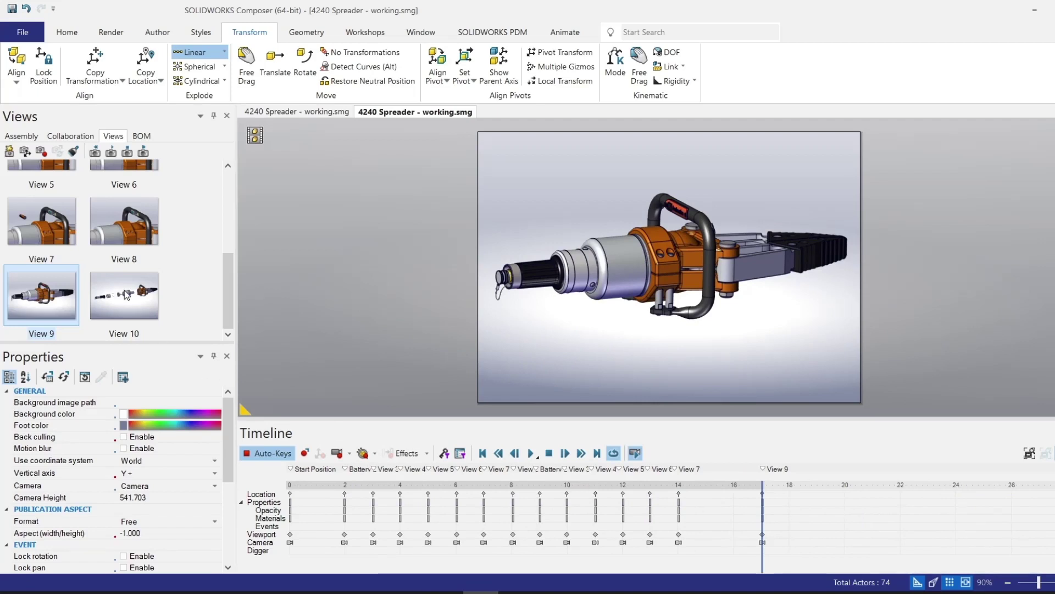
left_click_drag(126, 296, 847, 502)
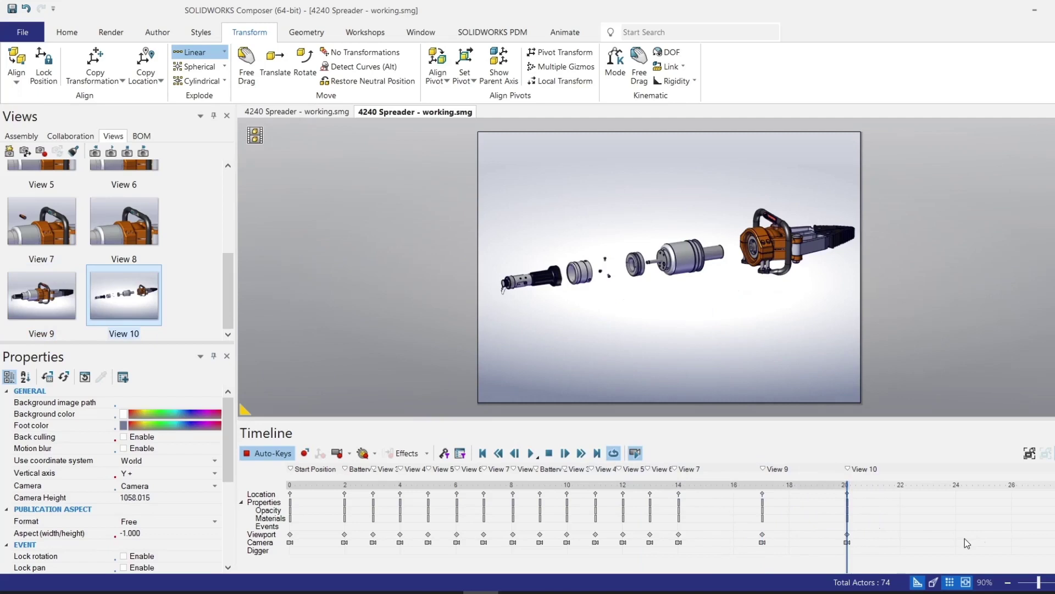
left_click(290, 485)
left_click(532, 453)
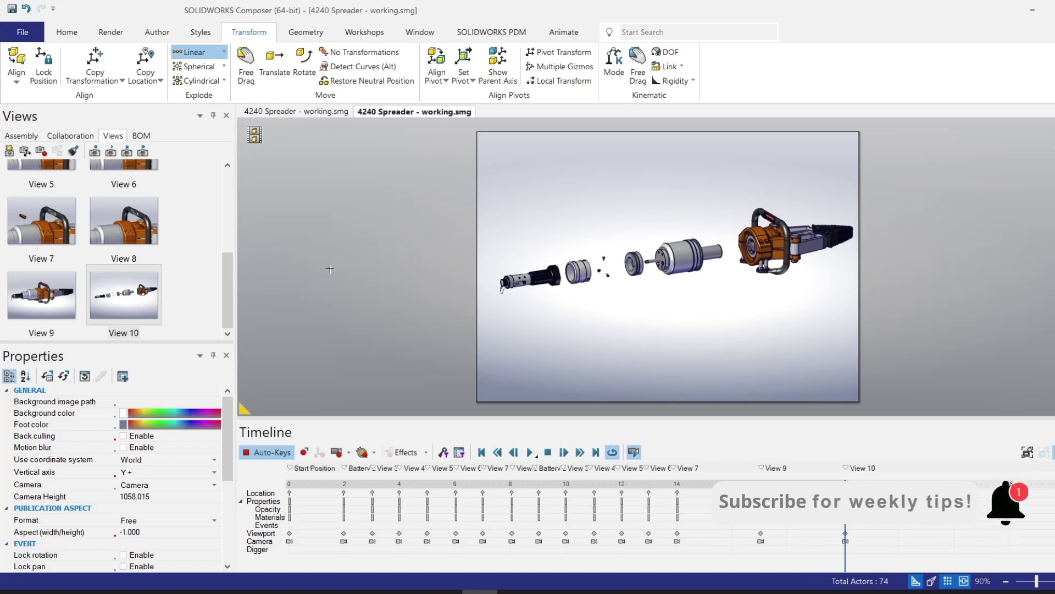
Show the Workshops publishing tools and return the Views panel to the top
mouse_move(226, 296)
left_mouse_down()
mouse_move(235, 190)
mouse_move(213, 292)
left_mouse_up()
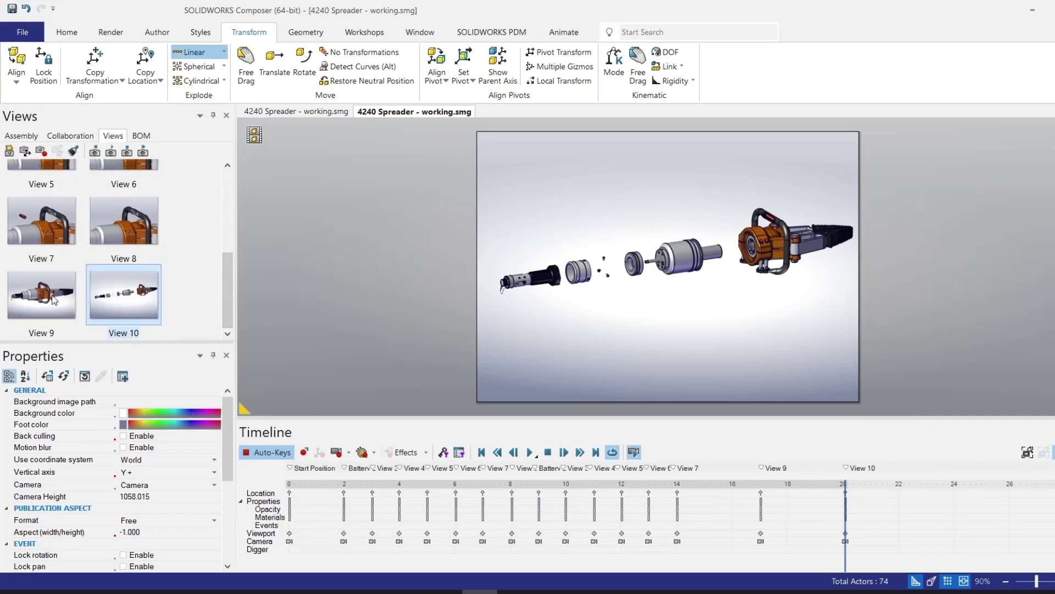
left_click(365, 32)
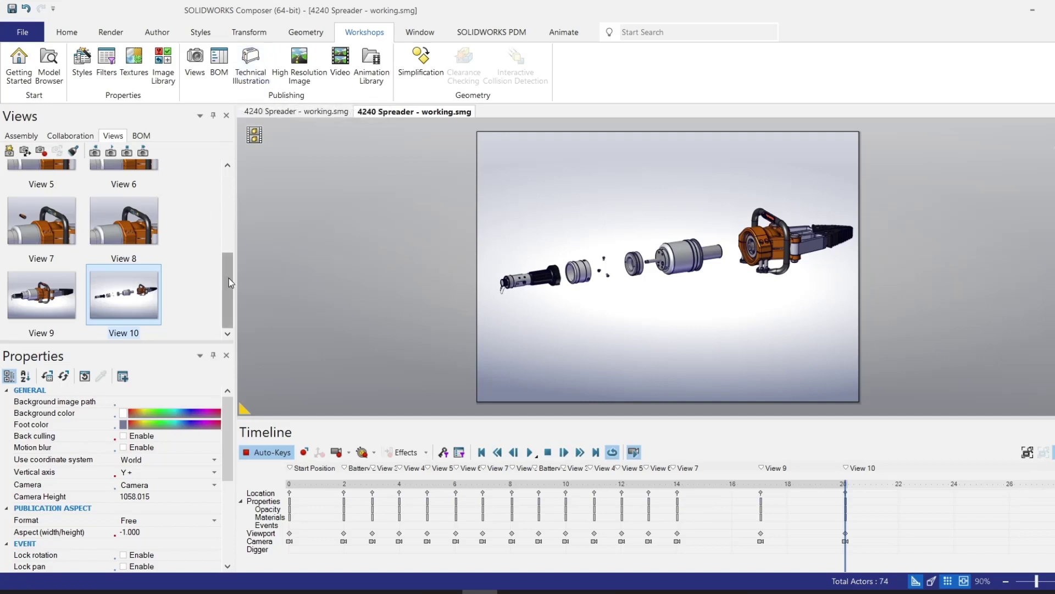
left_click_drag(229, 278, 216, 196)
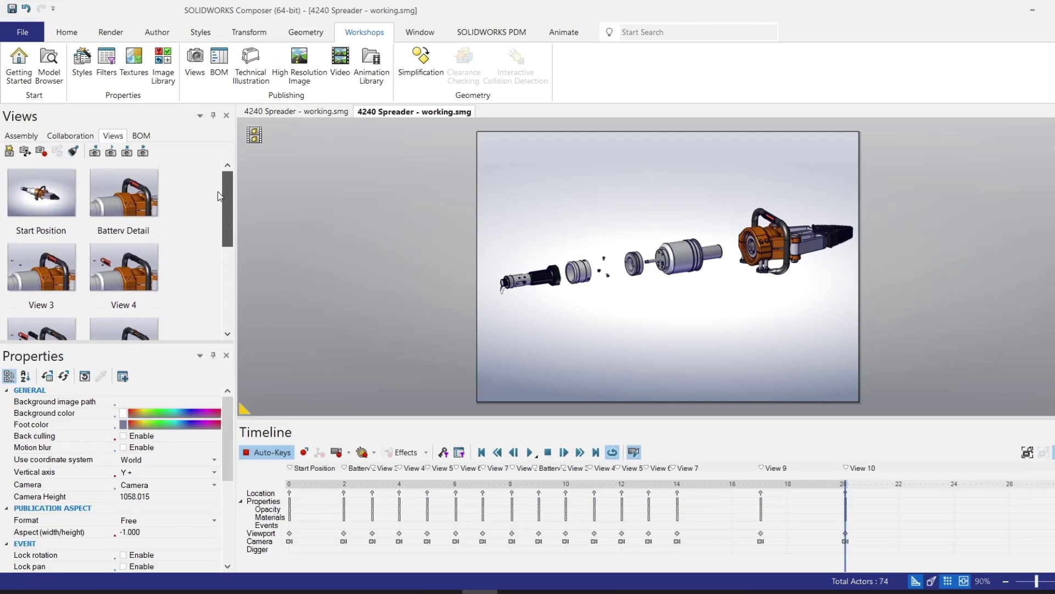